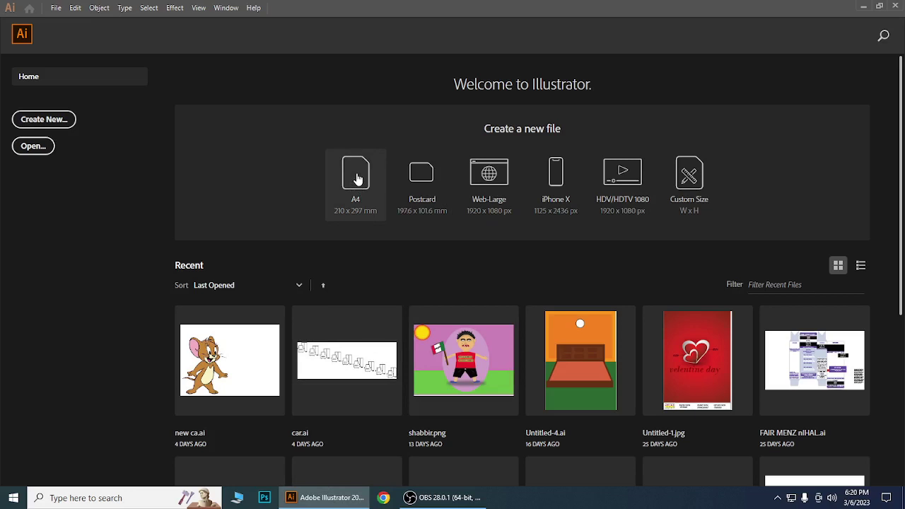
Create a new A4 document and set its artboard to landscape, 297 × 210 mm.
left_click(367, 216)
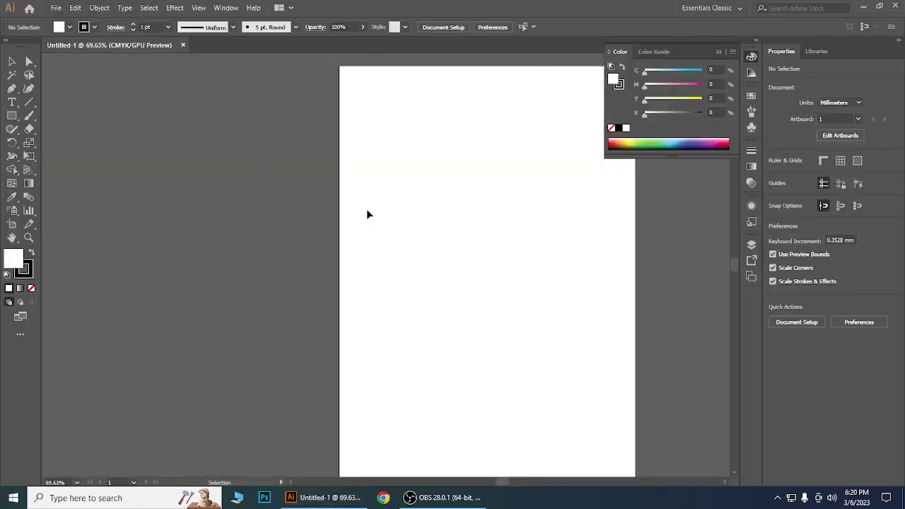
left_click_drag(481, 246, 379, 239)
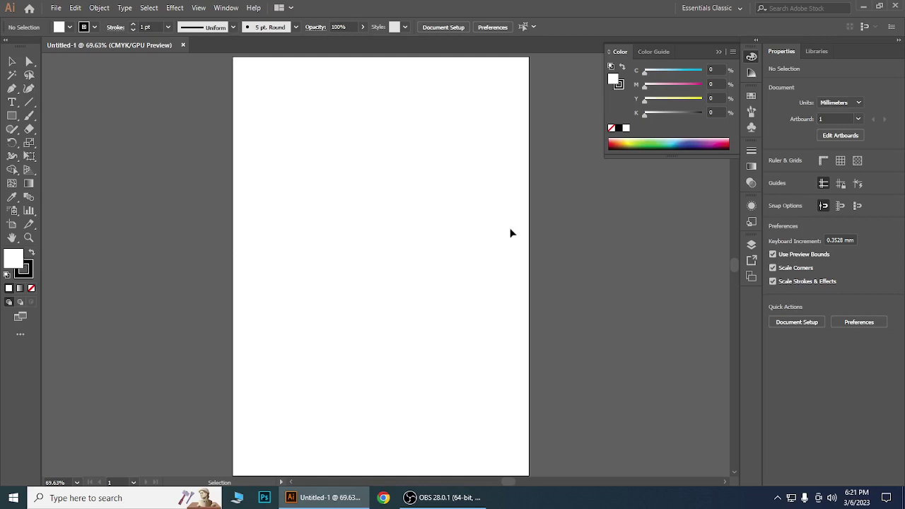
left_click(11, 226)
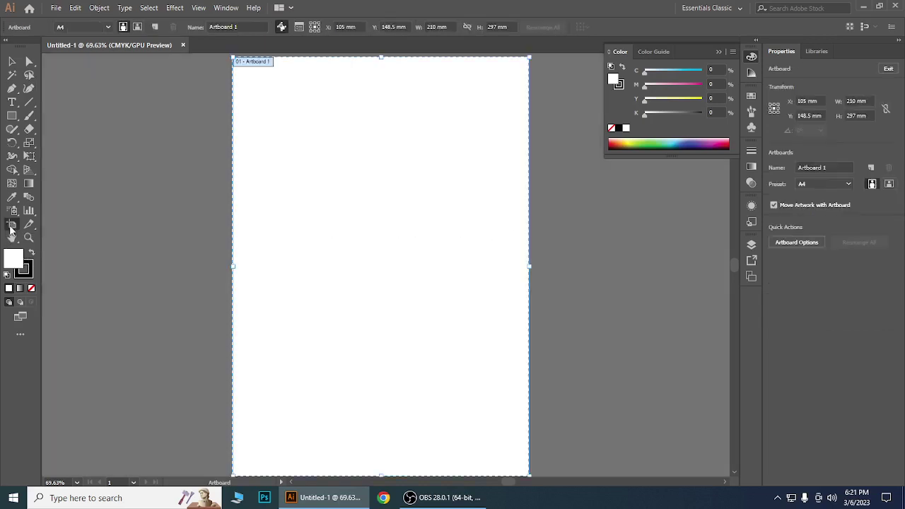
double_click(11, 226)
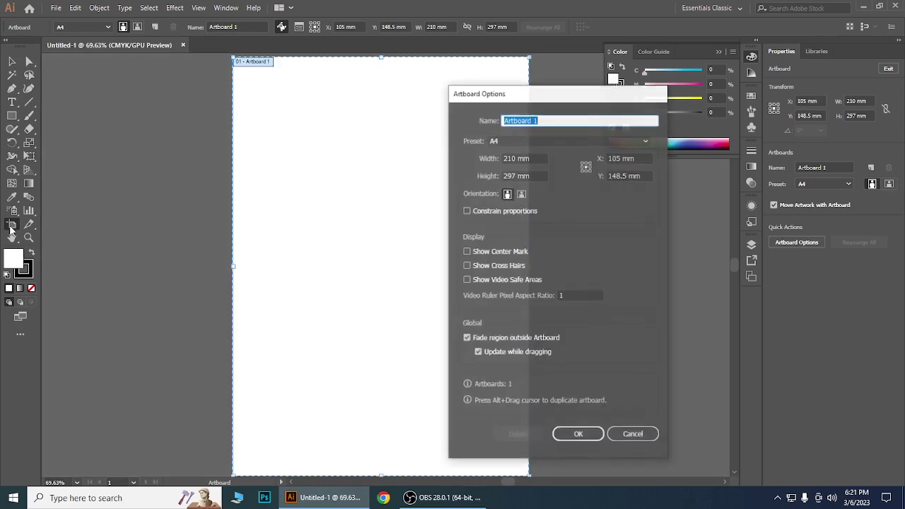
left_click(523, 197)
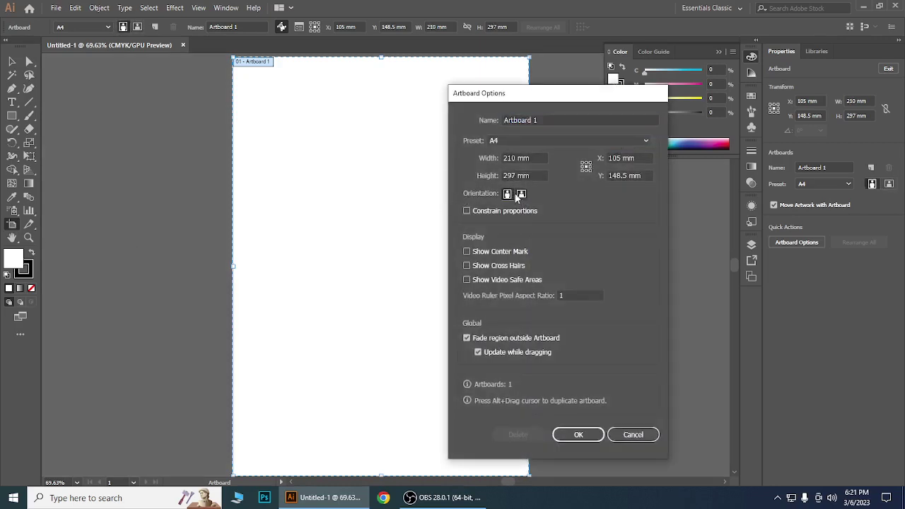
left_click(522, 194)
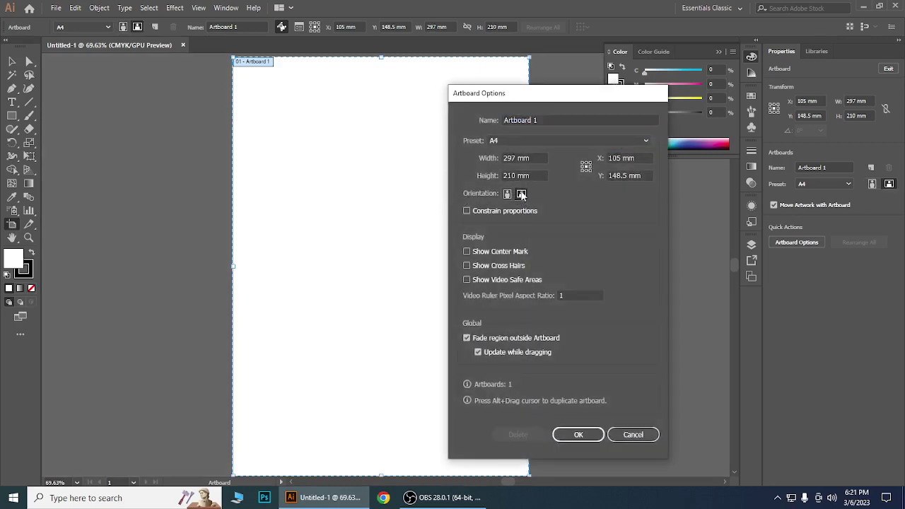
left_click(578, 434)
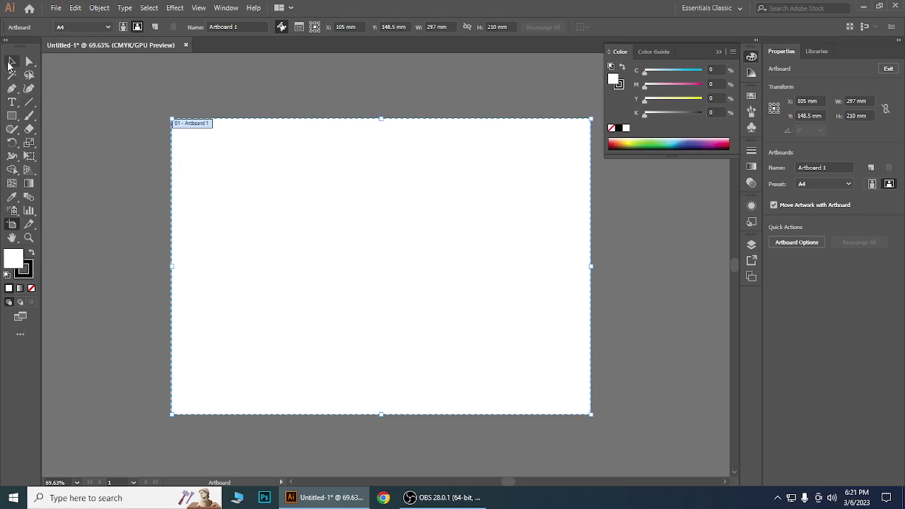
Return to the Selection tool with the blank landscape artboard in view.
left_click(11, 62)
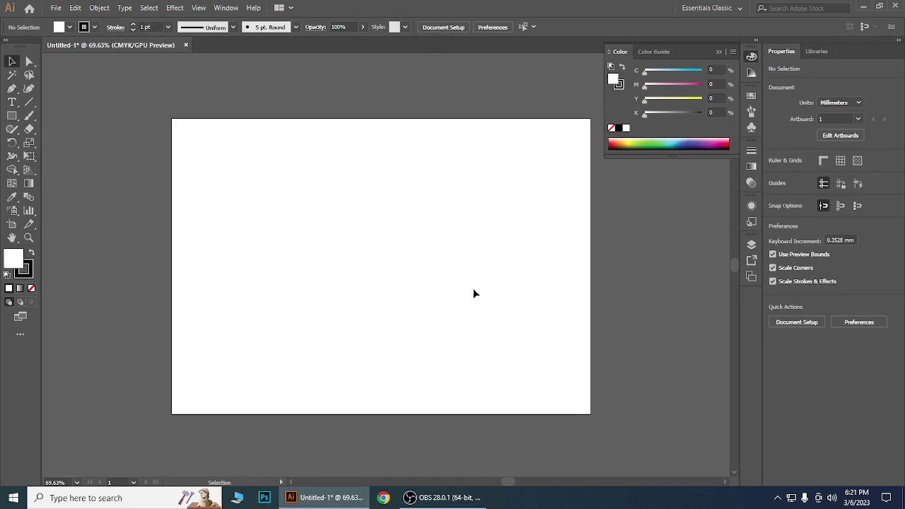
left_click(447, 502)
left_click(447, 499)
Open Chrome full-screen and load dafont.com.
left_click(386, 499)
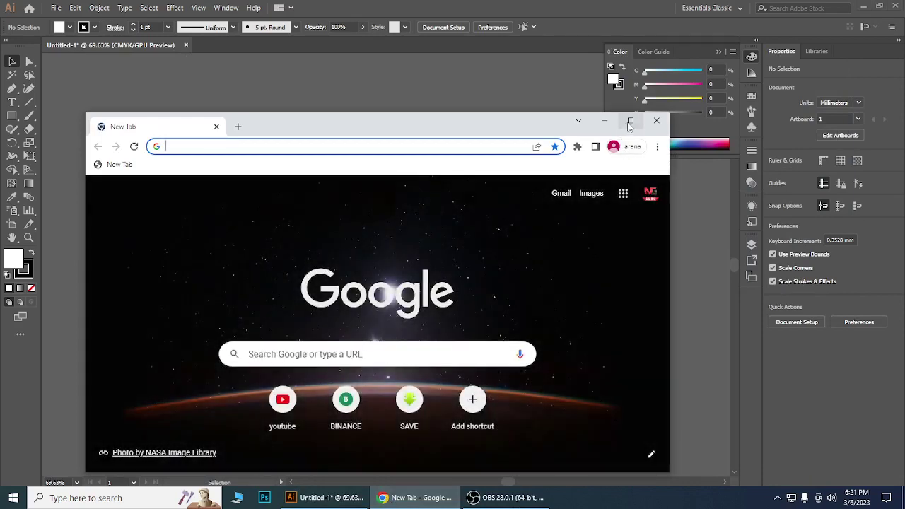
left_click(630, 120)
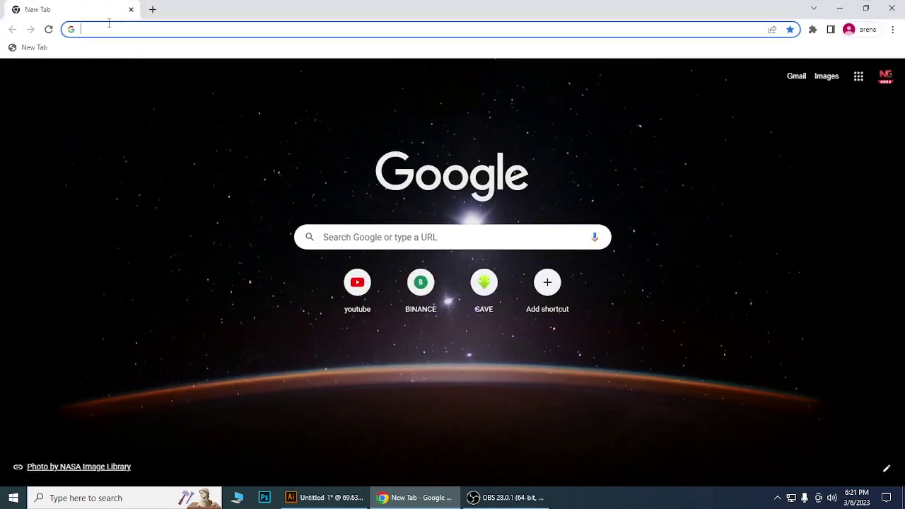
left_click(101, 31)
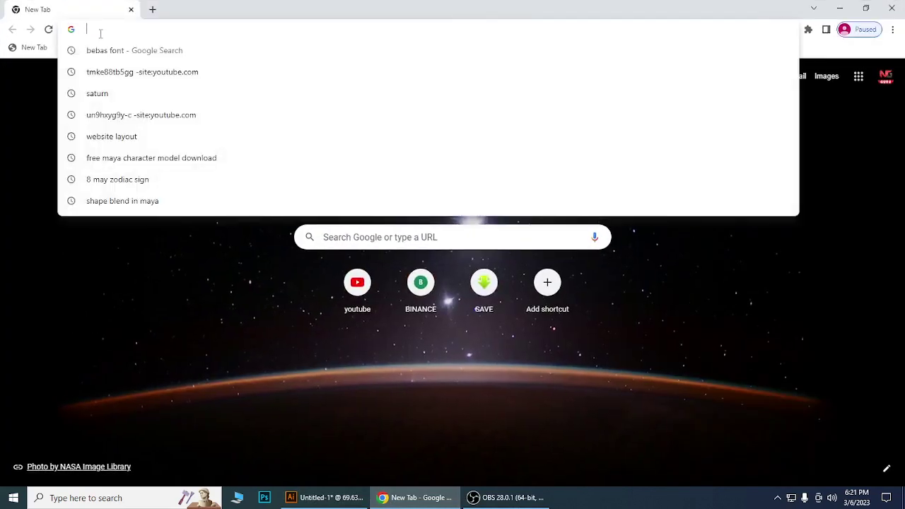
type("d")
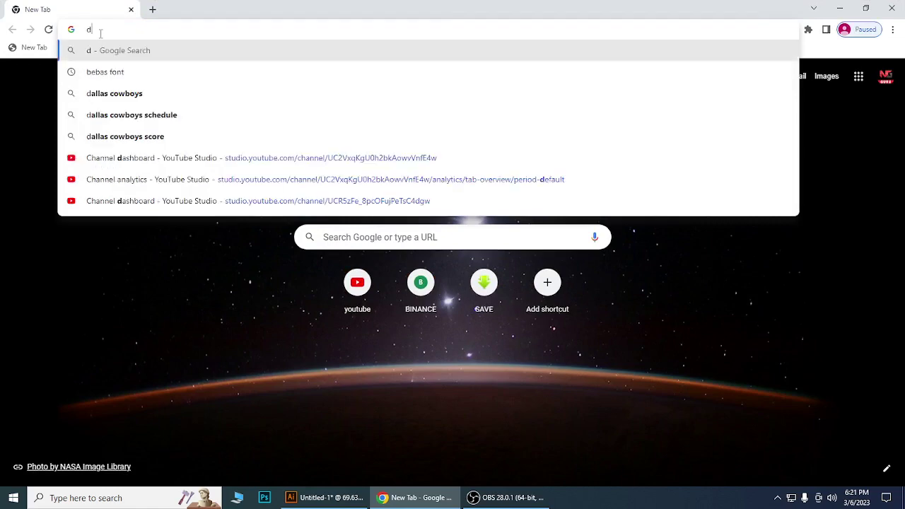
type("afont.com")
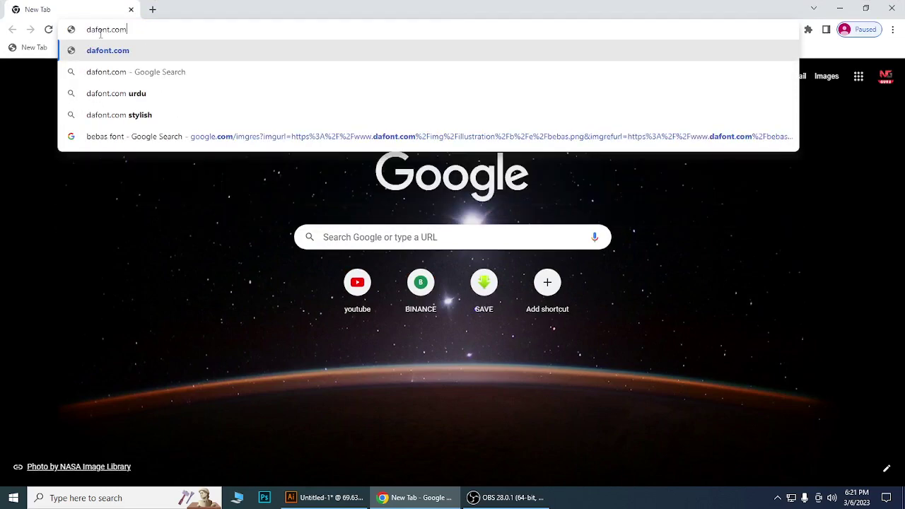
key("Return")
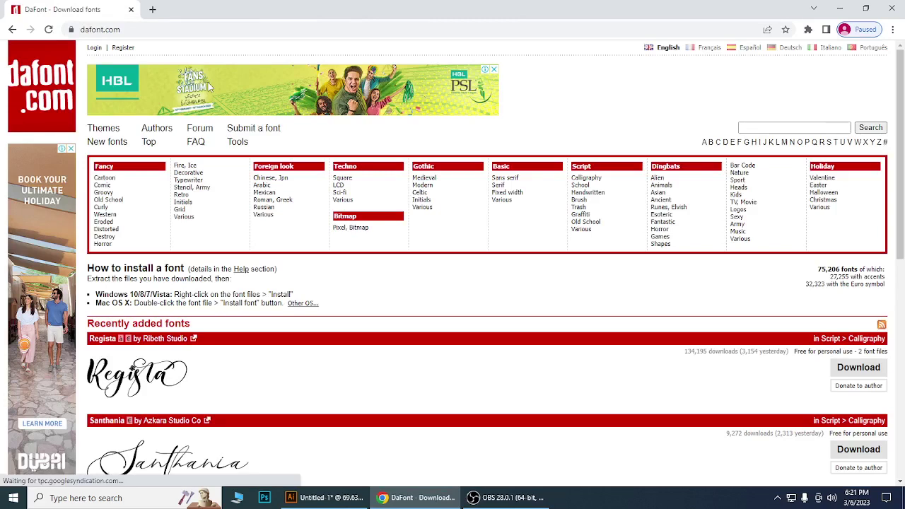
Open the Fancy > Old School category and scroll through its fonts.
scroll(628, 263, "down", 1)
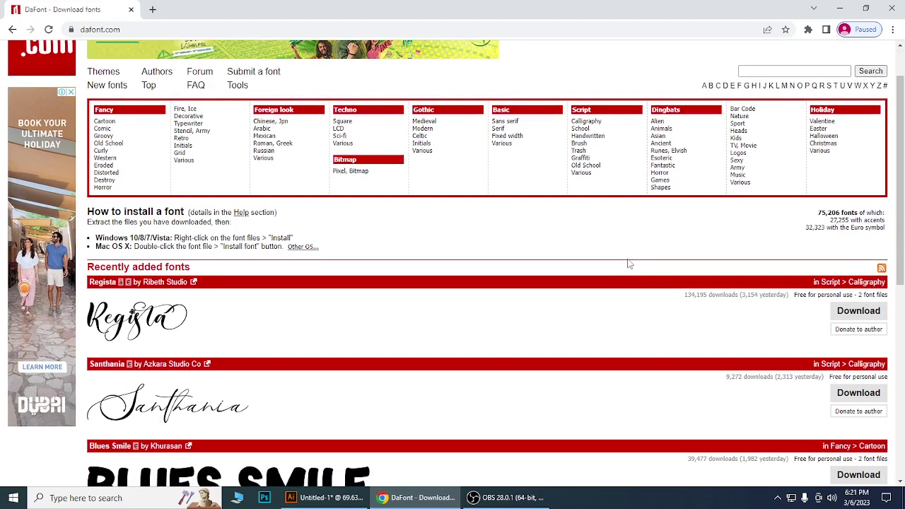
scroll(630, 263, "up", 1)
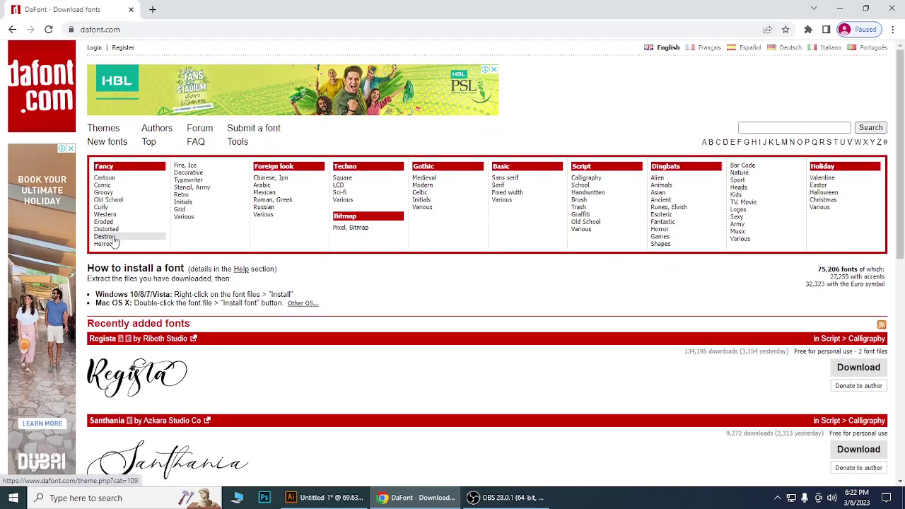
left_click(107, 200)
scroll(541, 337, "down", 1)
scroll(599, 302, "down", 3)
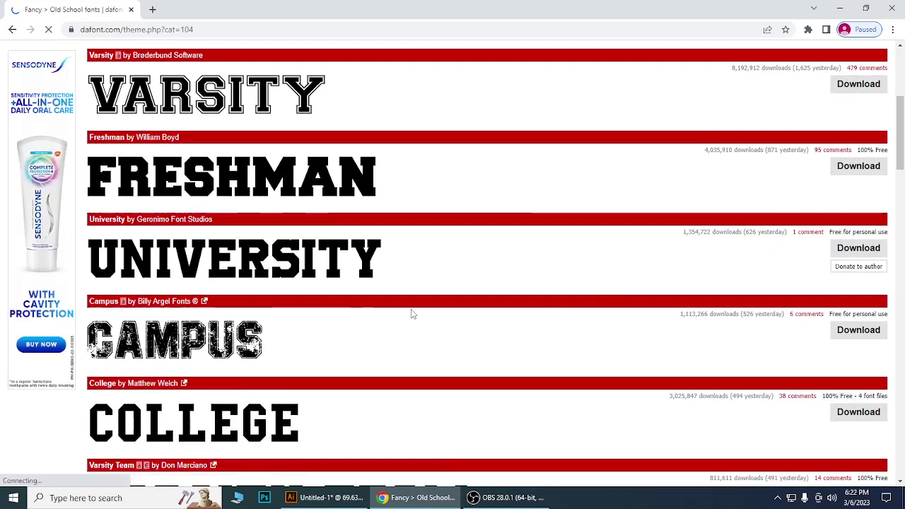
scroll(412, 313, "down", 2)
scroll(412, 313, "down", 4)
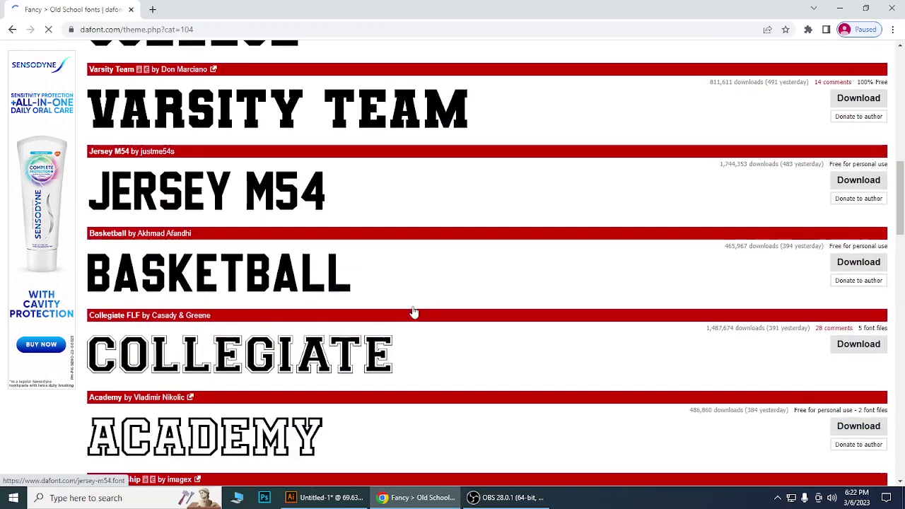
scroll(412, 312, "up", 10)
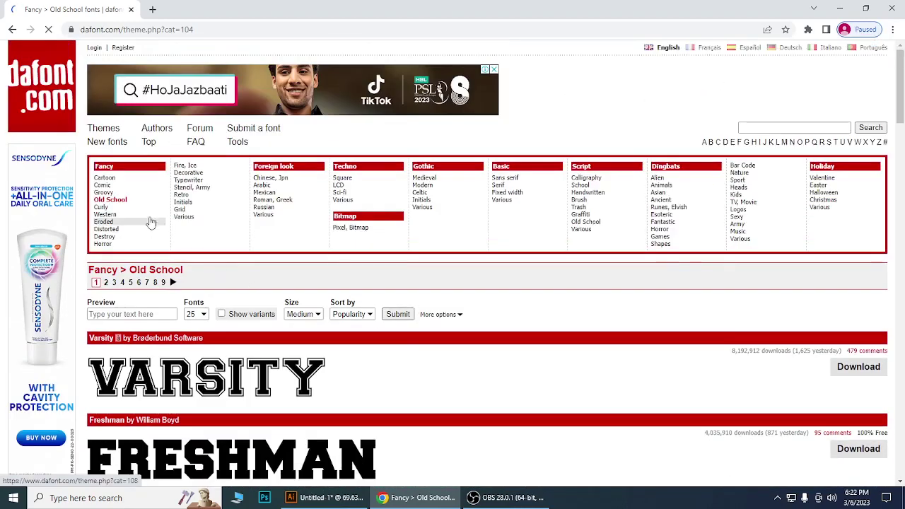
Open the Fancy > Initials category and scroll through its fonts.
left_click(183, 203)
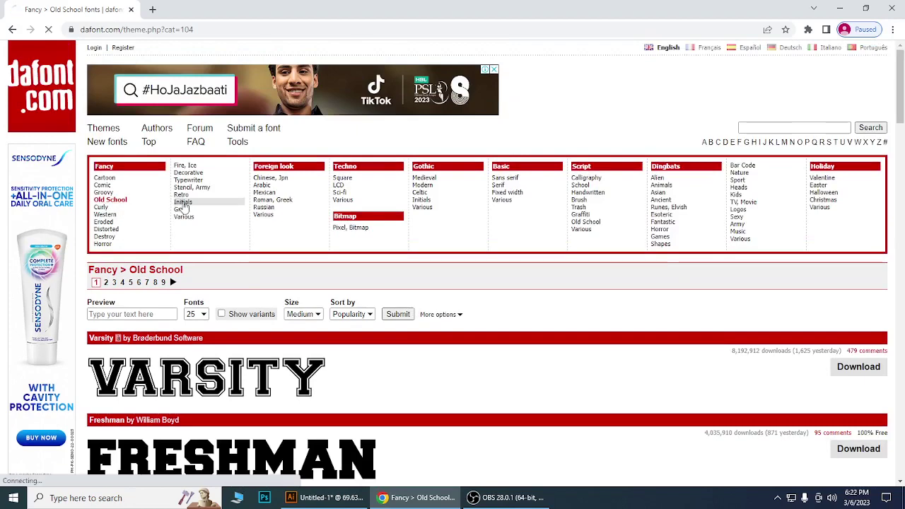
scroll(616, 340, "down", 2)
scroll(616, 340, "down", 4)
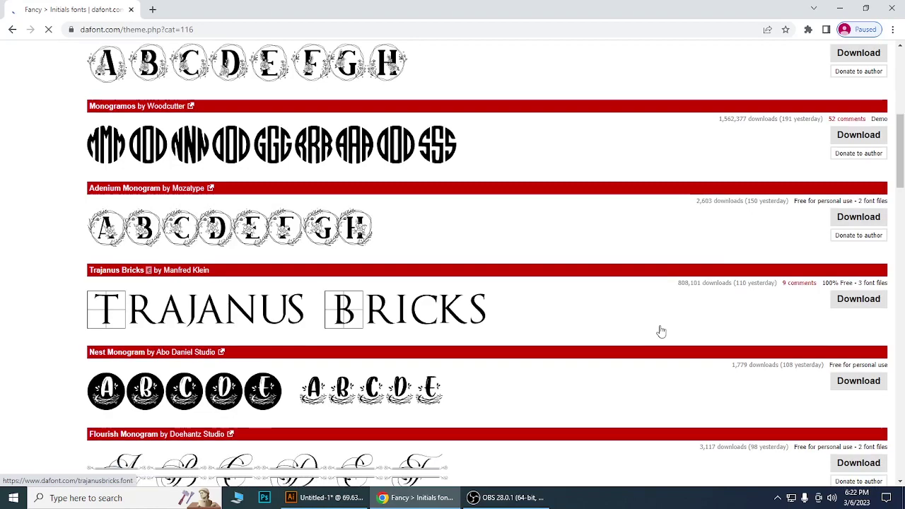
scroll(661, 331, "down", 1)
scroll(661, 331, "down", 1)
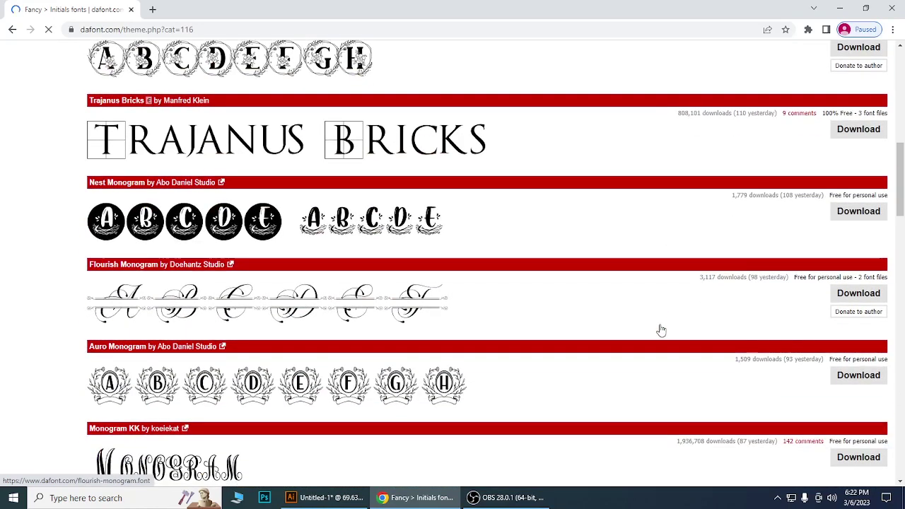
scroll(660, 330, "down", 2)
scroll(658, 328, "up", 10)
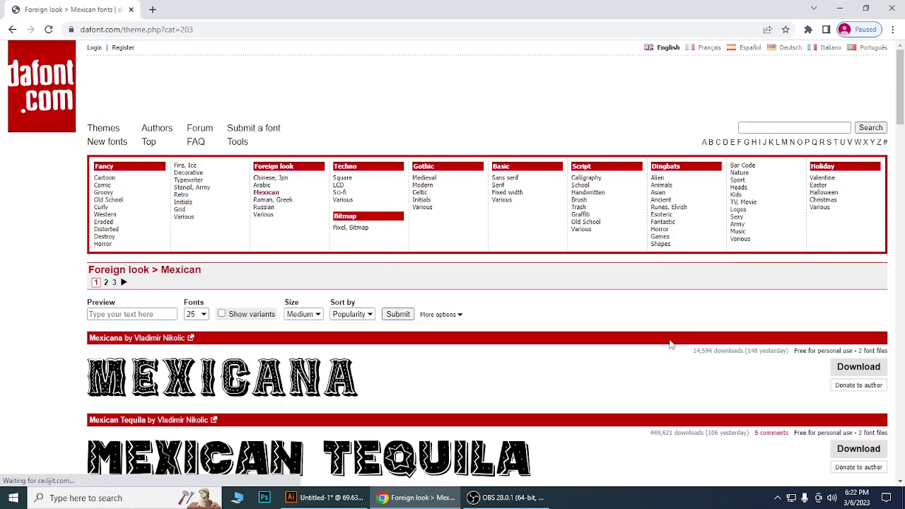
Keep scrolling down through the font list to review more styles.
scroll(670, 343, "down", 3)
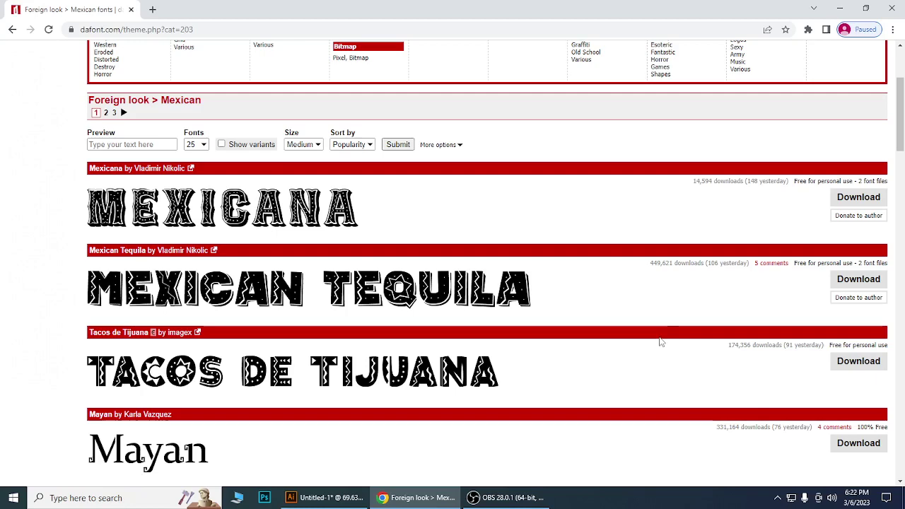
scroll(659, 342, "down", 2)
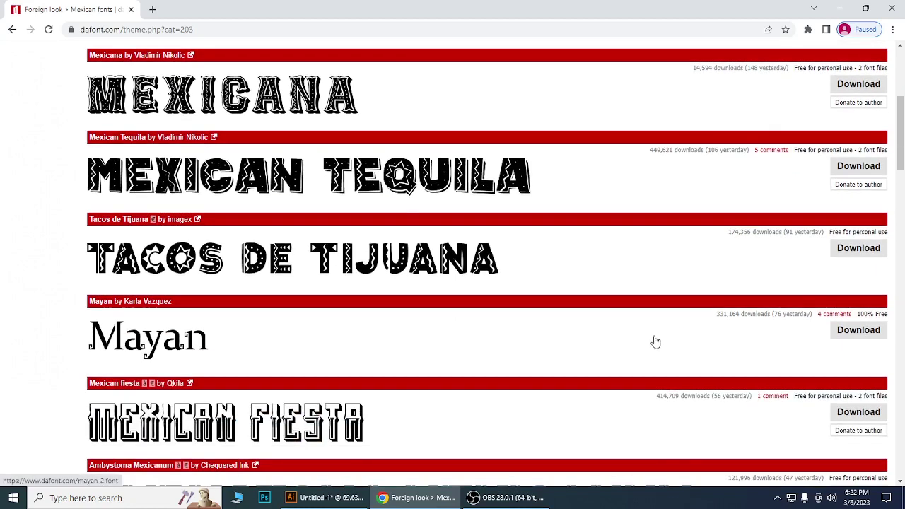
scroll(657, 339, "down", 3)
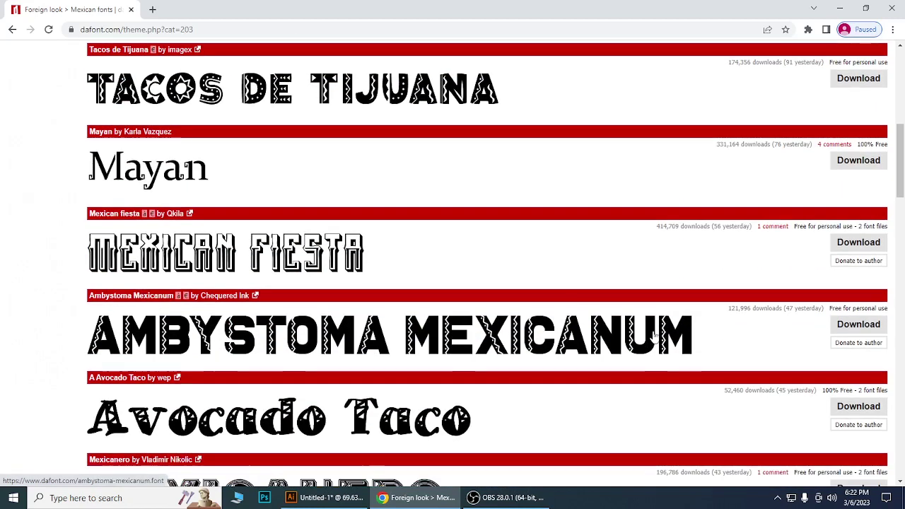
scroll(653, 336, "down", 2)
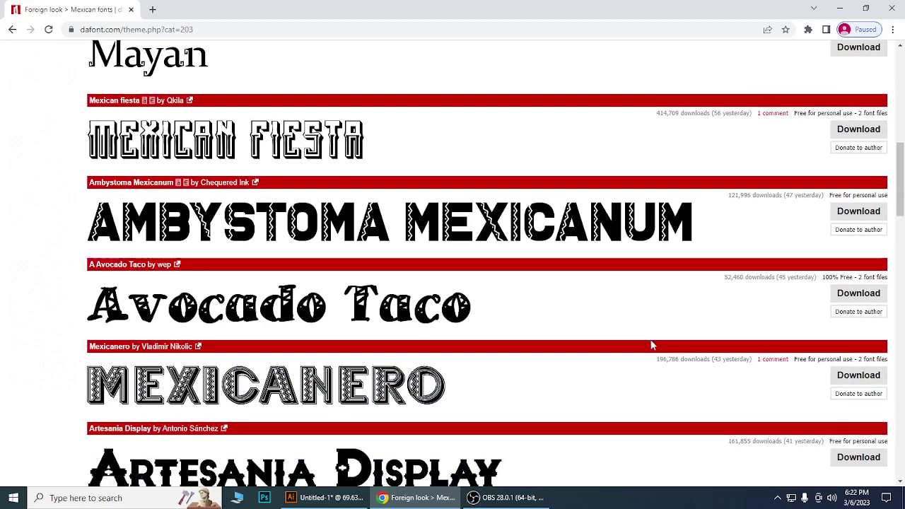
scroll(652, 345, "down", 3)
scroll(652, 345, "down", 3)
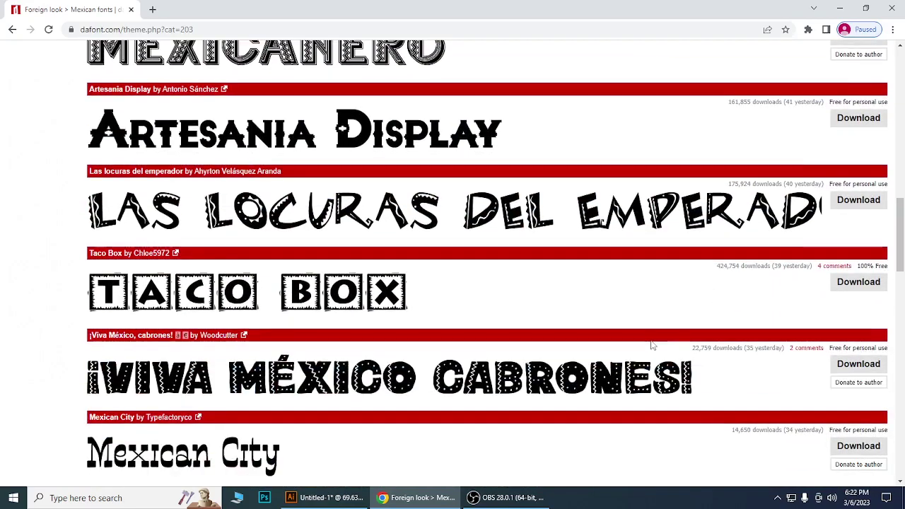
scroll(652, 345, "down", 3)
scroll(651, 345, "down", 3)
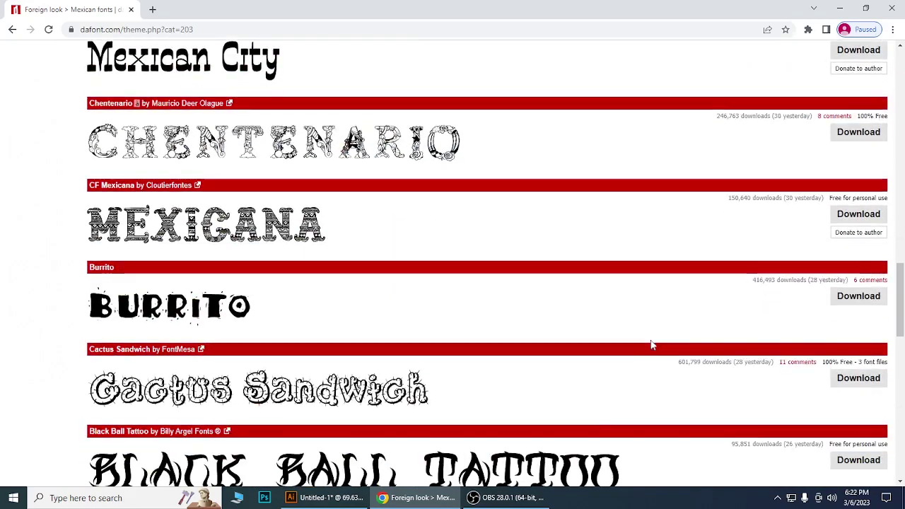
scroll(651, 346, "up", 20)
scroll(663, 353, "down", 5)
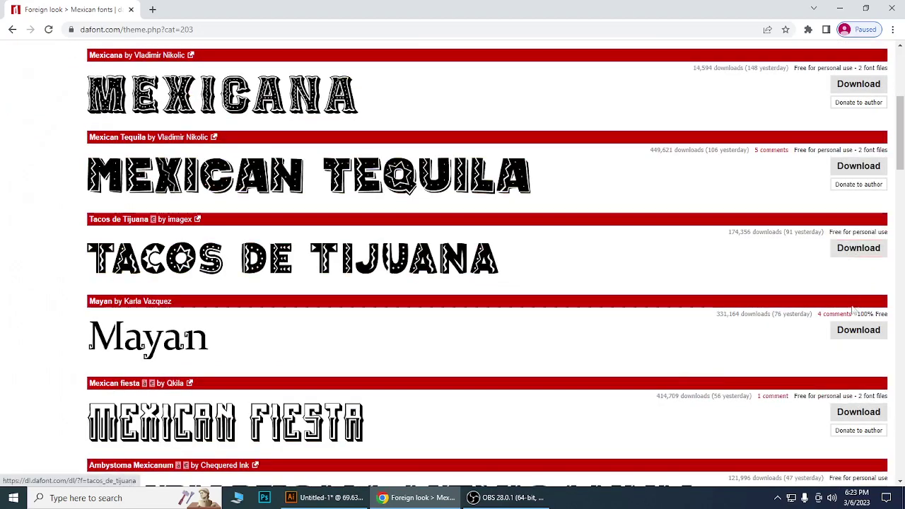
Open the Techno > Square category and scroll through its fonts.
scroll(630, 341, "up", 4)
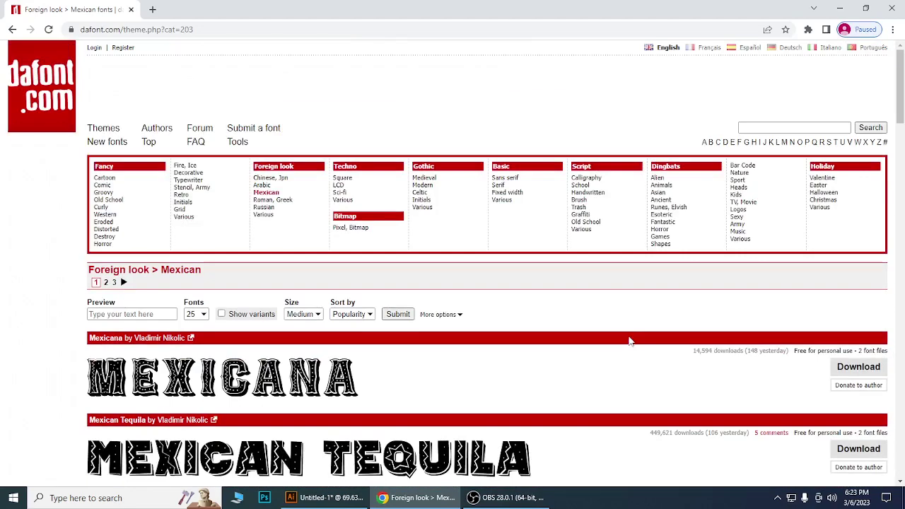
left_click(346, 182)
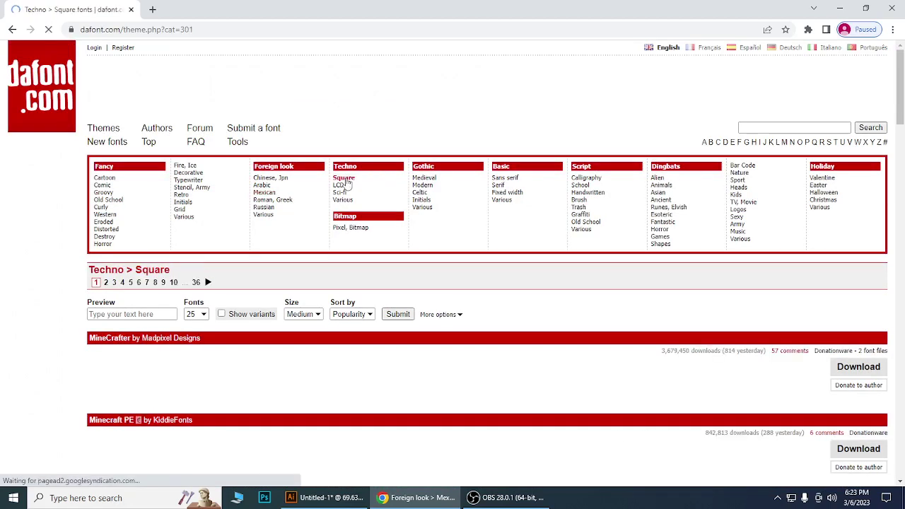
scroll(633, 341, "down", 3)
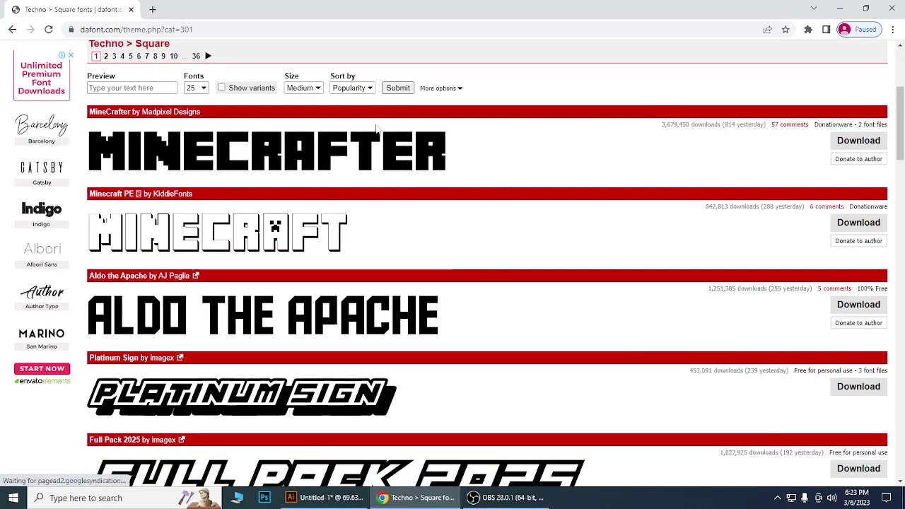
scroll(603, 297, "down", 4)
scroll(602, 297, "up", 7)
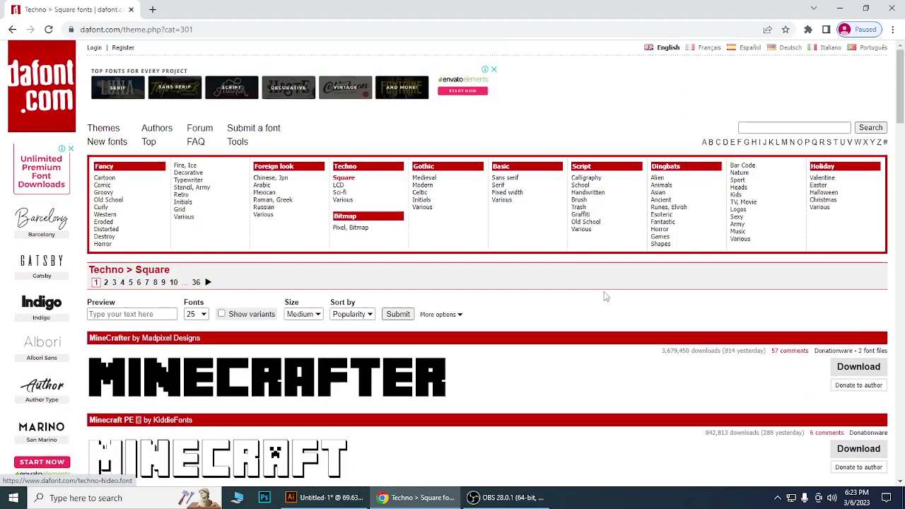
Open Script > Calligraphy and download the Rough Anthem font.
left_click(586, 183)
scroll(721, 340, "down", 2)
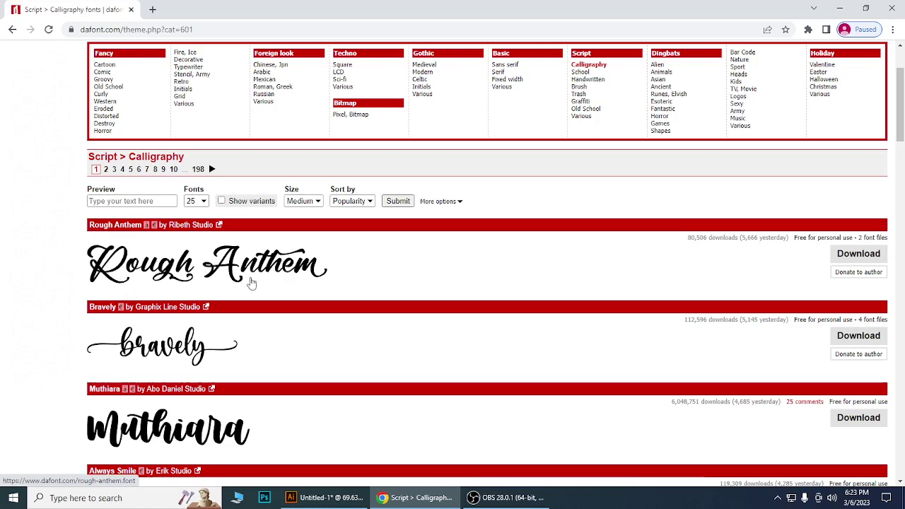
left_click(858, 254)
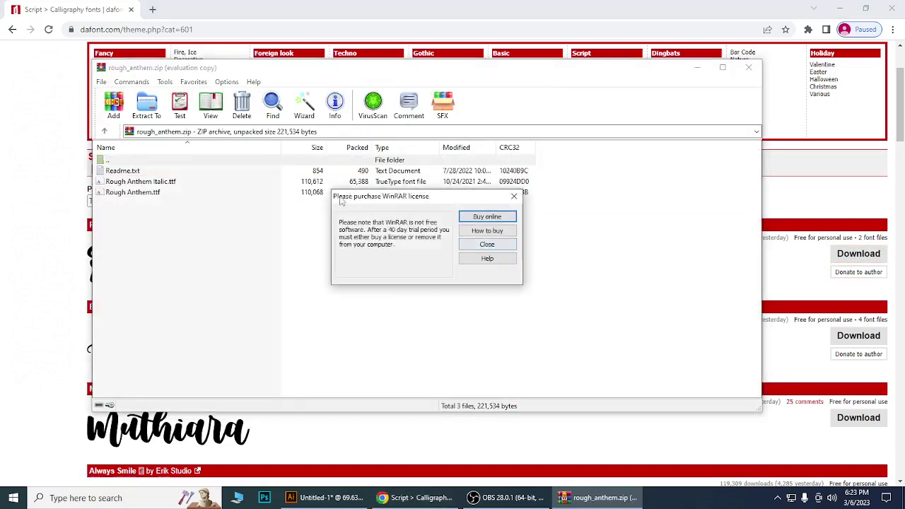
Dismiss the WinRAR licence reminder, move rough_anthem.zip aside, and select Rough Anthem.ttf.
left_click(468, 246)
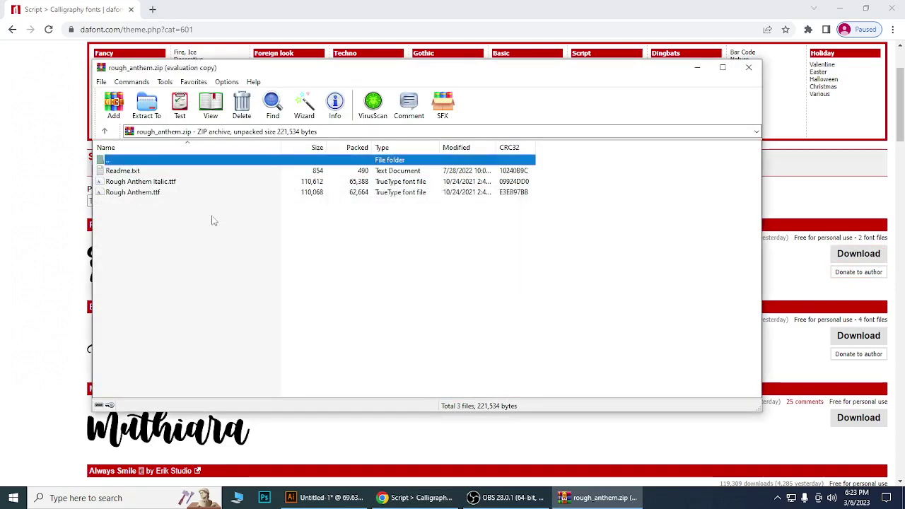
left_click_drag(319, 72, 550, 107)
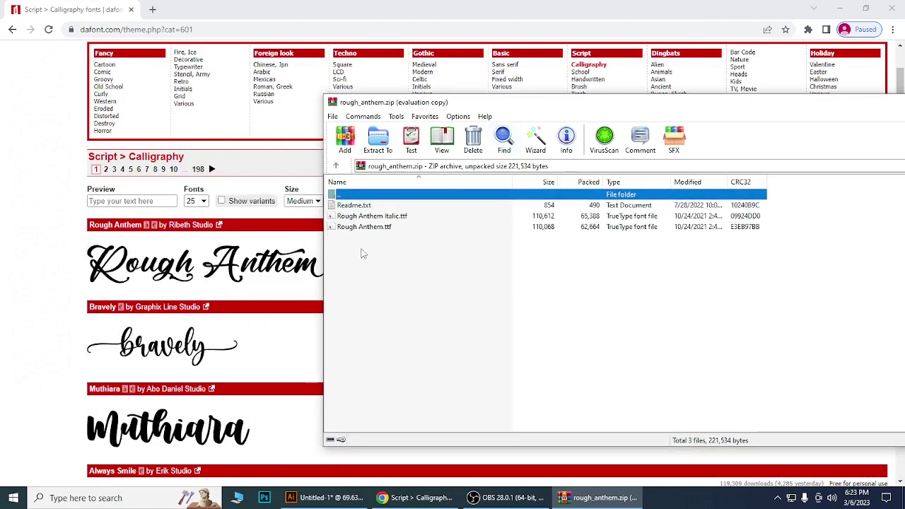
left_click_drag(507, 102, 442, 86)
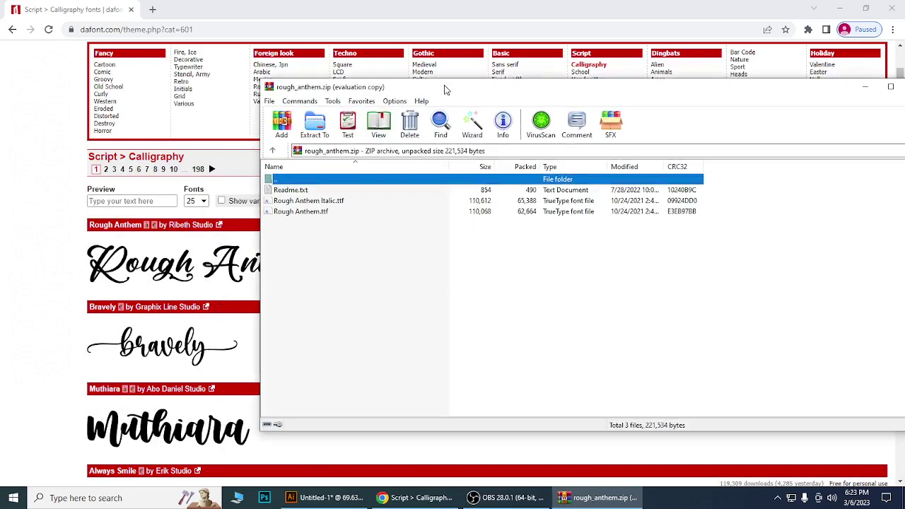
left_click(269, 212)
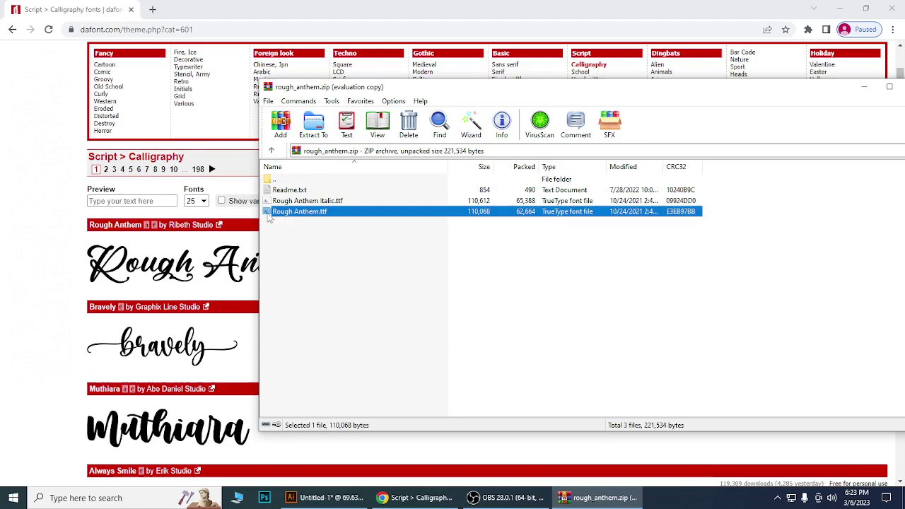
double_click(269, 216)
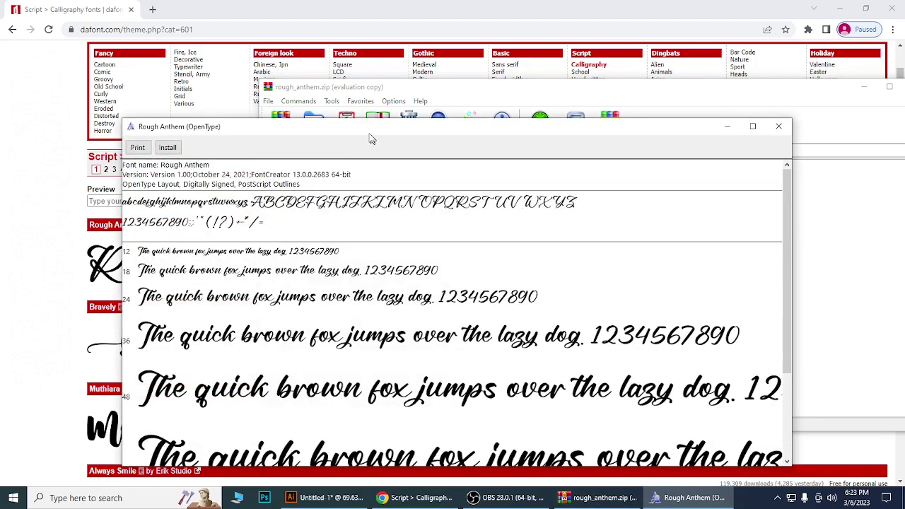
left_click_drag(373, 138, 342, 54)
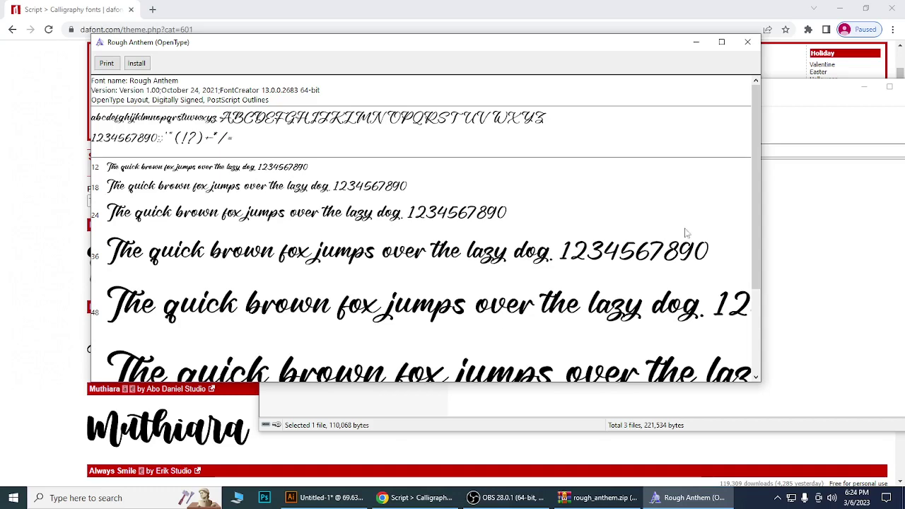
left_click_drag(754, 212, 750, 58)
left_click(747, 42)
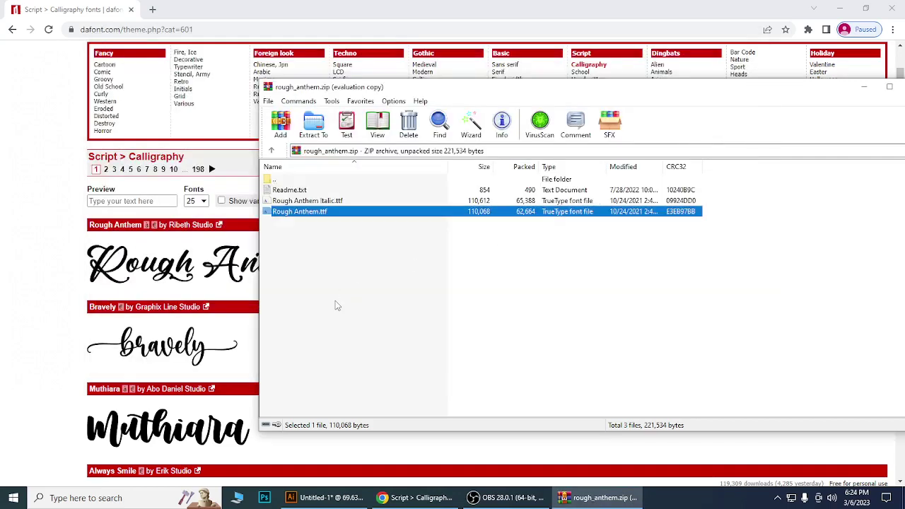
Minimize the rough_anthem.zip archive and return to the DaFont page in Chrome.
left_click(335, 300)
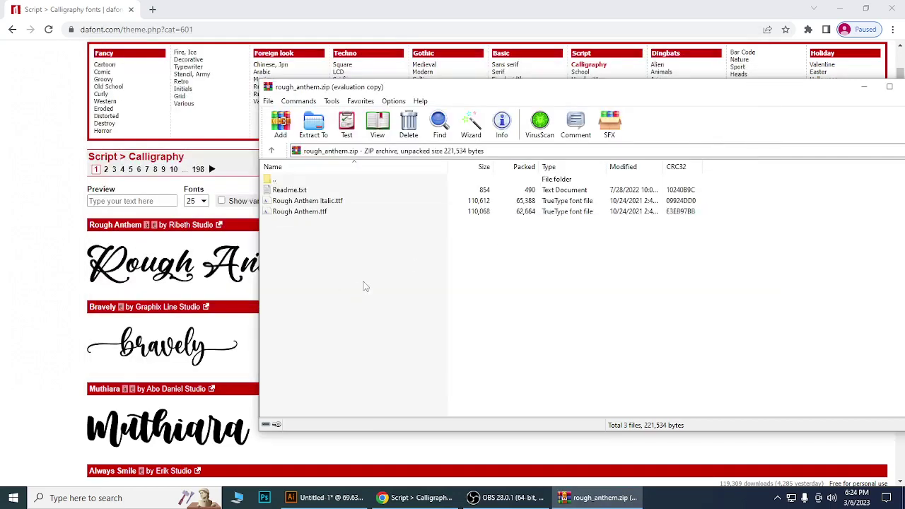
left_click(864, 90)
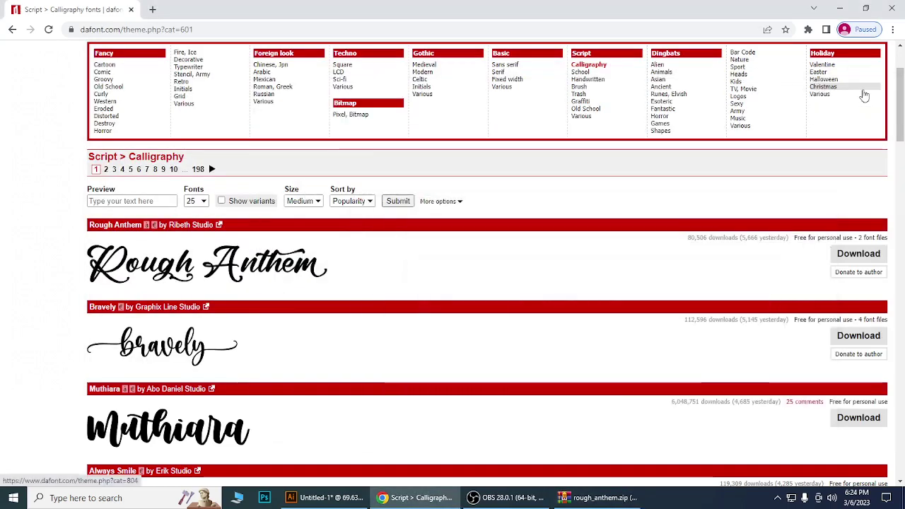
scroll(513, 285, "up", 2)
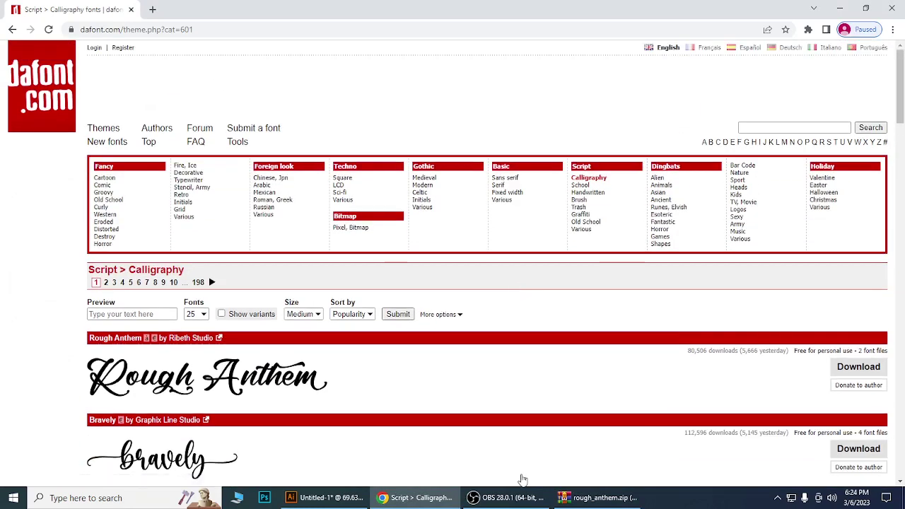
left_click(515, 502)
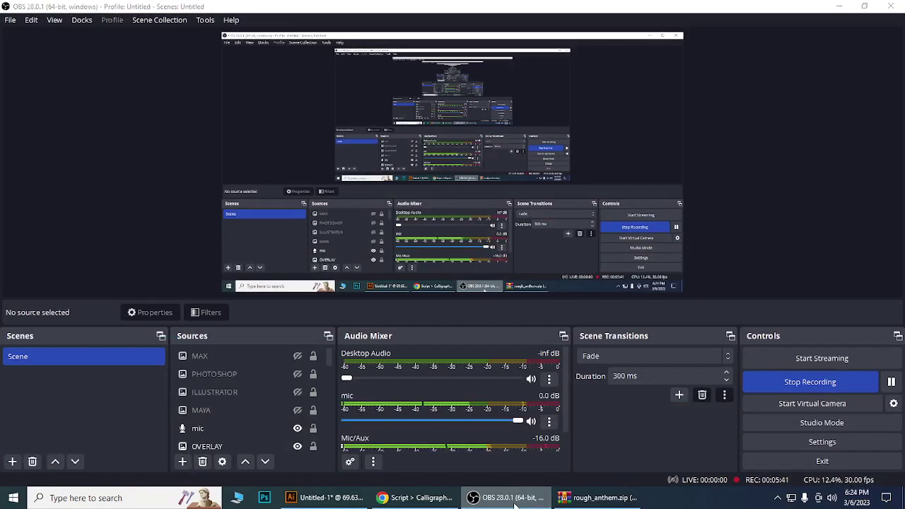
left_click(514, 502)
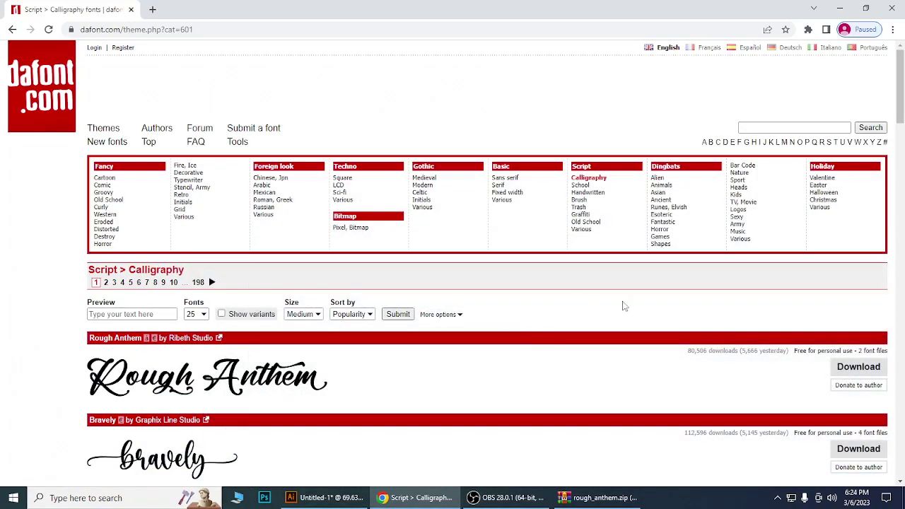
Open the Holiday > Valentine category and scroll through its fonts.
left_click(822, 179)
scroll(664, 320, "down", 2)
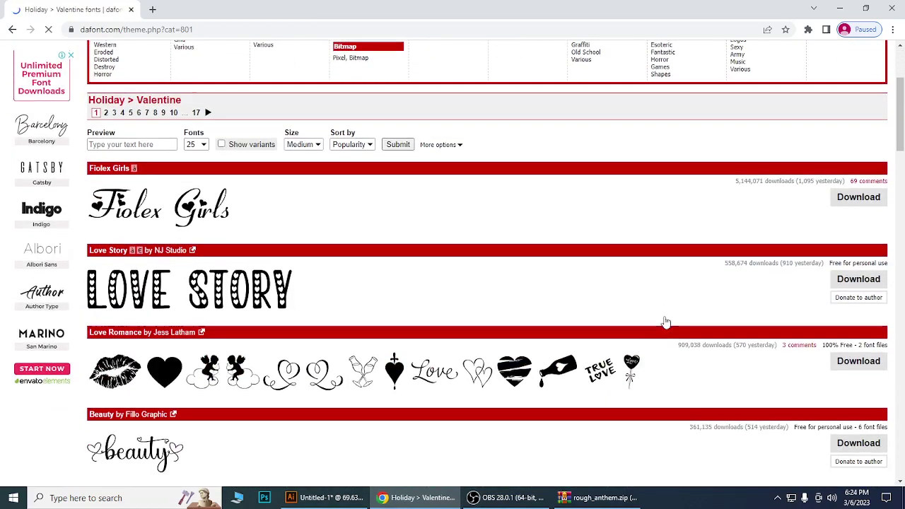
scroll(664, 322, "down", 4)
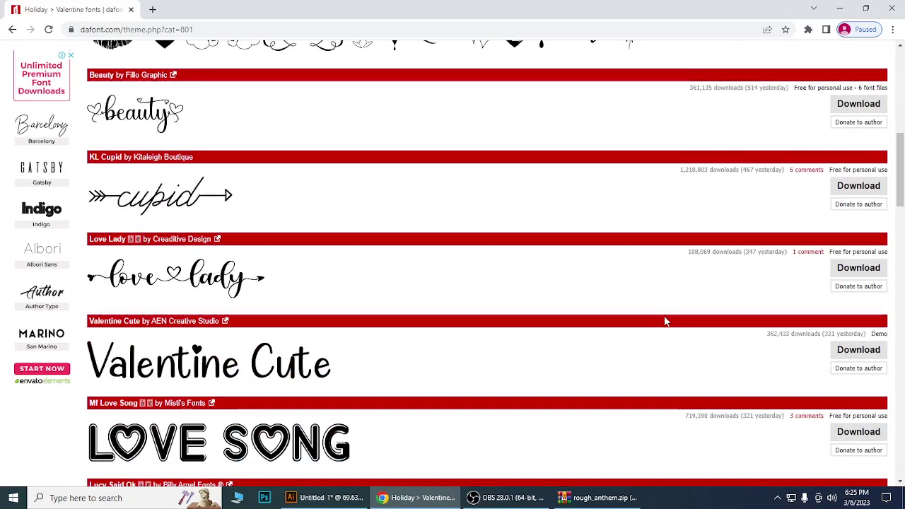
scroll(665, 321, "up", 5)
scroll(665, 321, "up", 1)
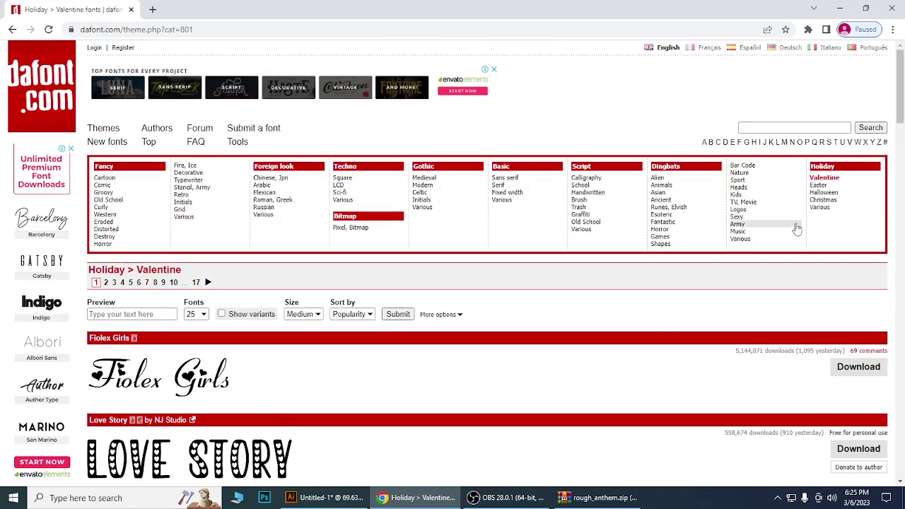
Open Holiday > Halloween and scroll down its font list.
left_click(822, 194)
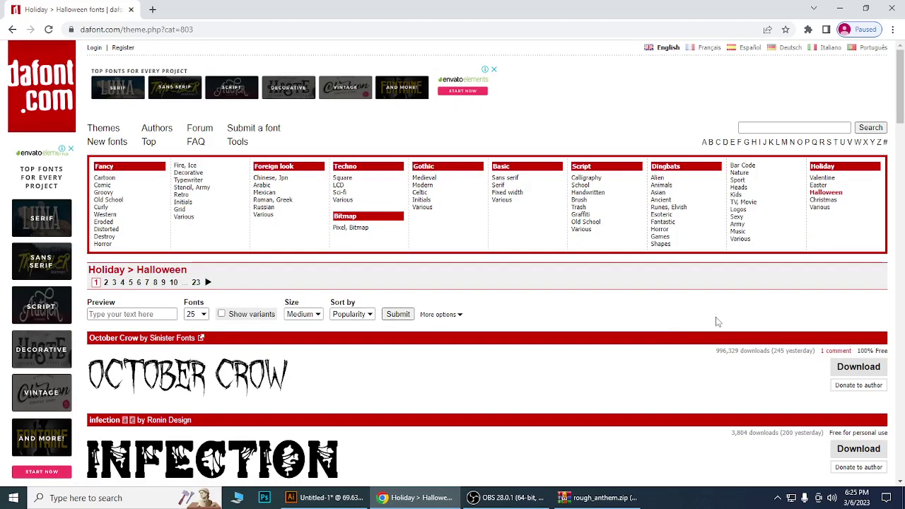
scroll(714, 318, "down", 2)
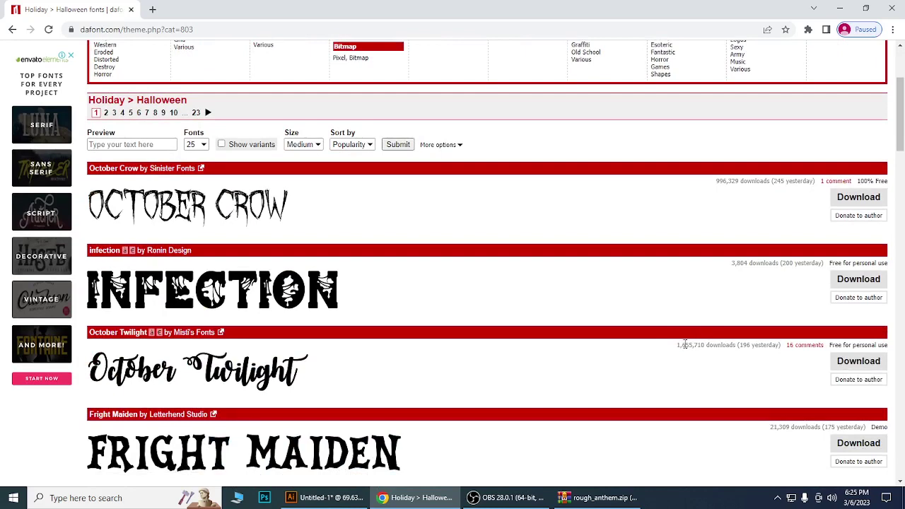
scroll(684, 344, "down", 1)
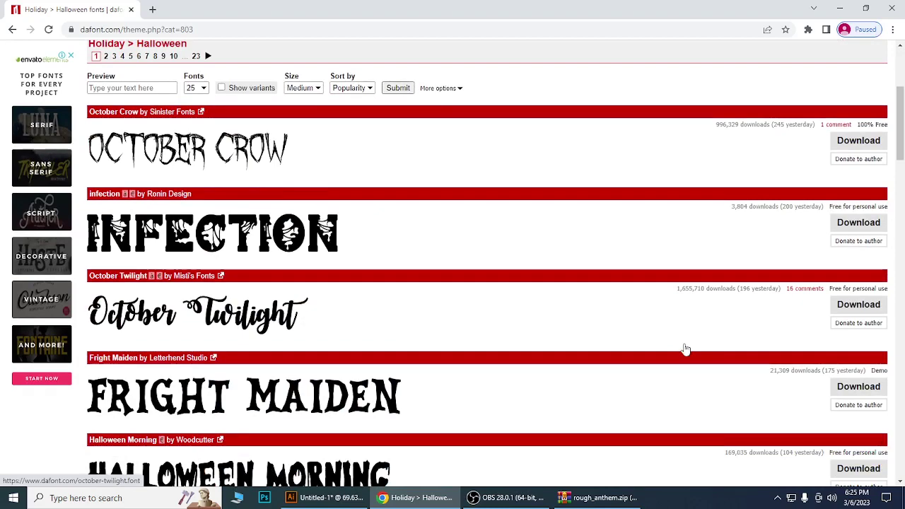
scroll(685, 348, "down", 2)
scroll(684, 348, "down", 2)
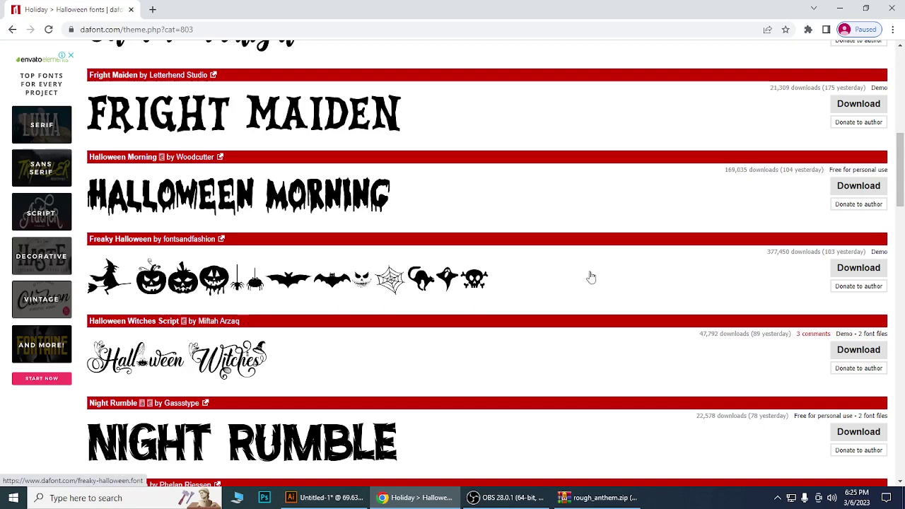
scroll(635, 285, "down", 2)
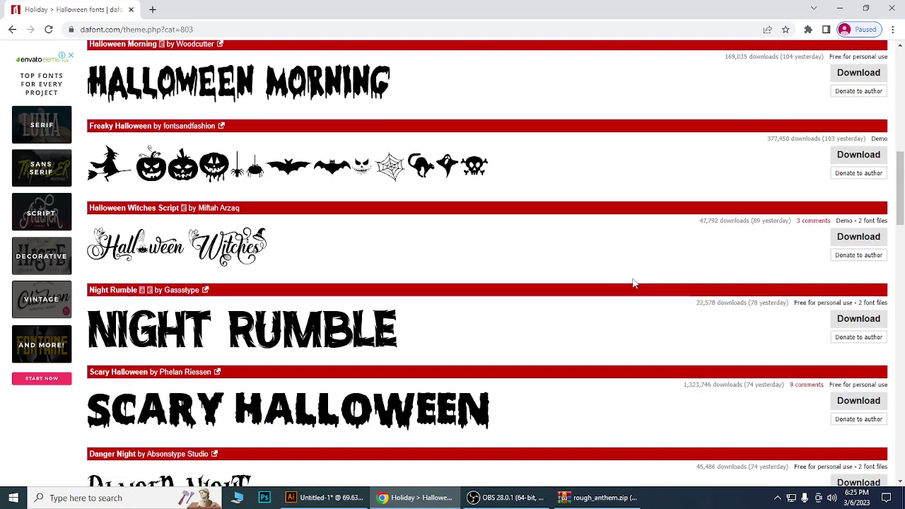
scroll(634, 284, "down", 3)
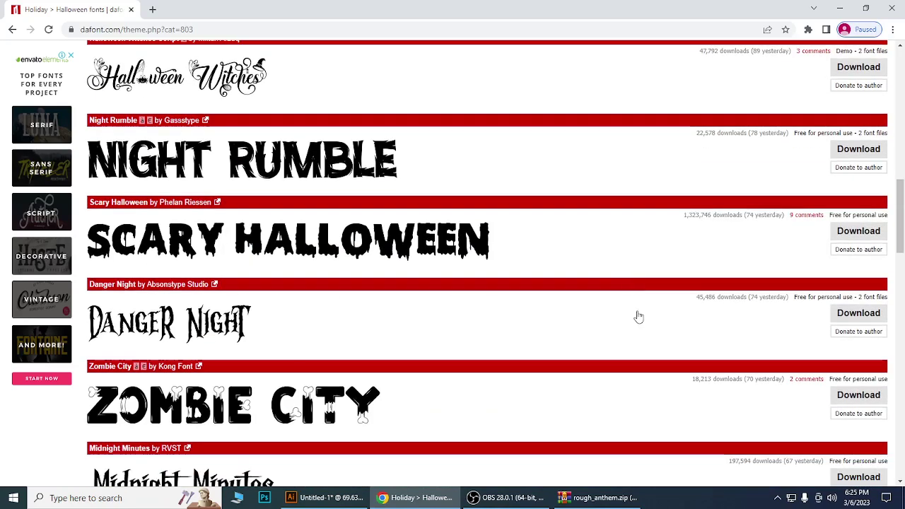
scroll(638, 317, "down", 2)
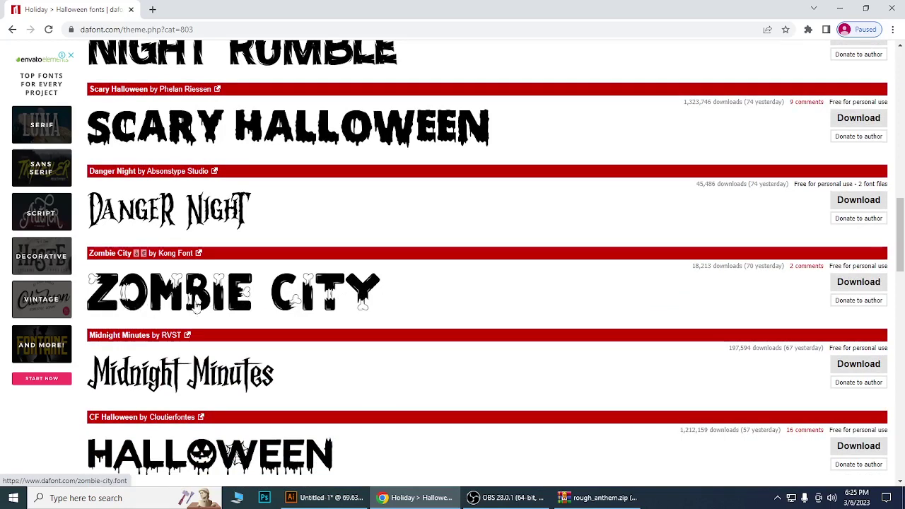
Download Zombie City, preview its TTF from zombie_city.zip, then close the preview and minimize WinRAR.
left_click(858, 284)
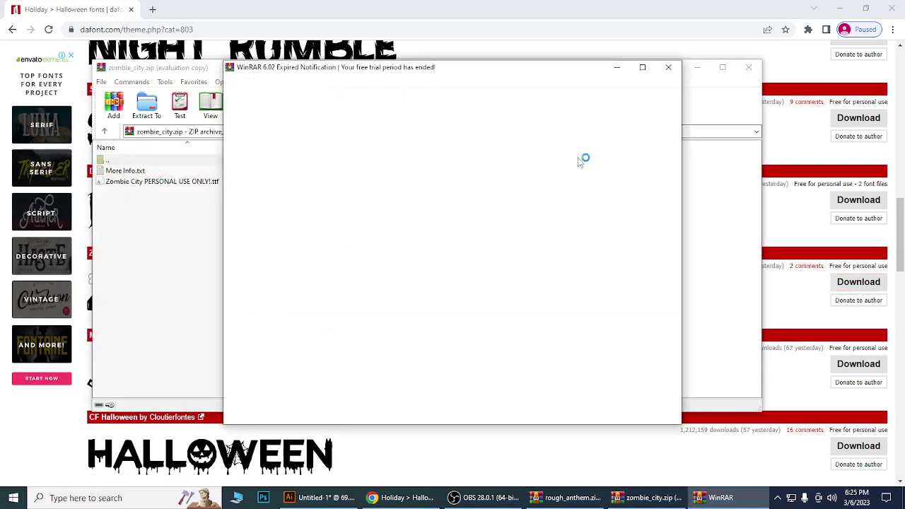
left_click(669, 67)
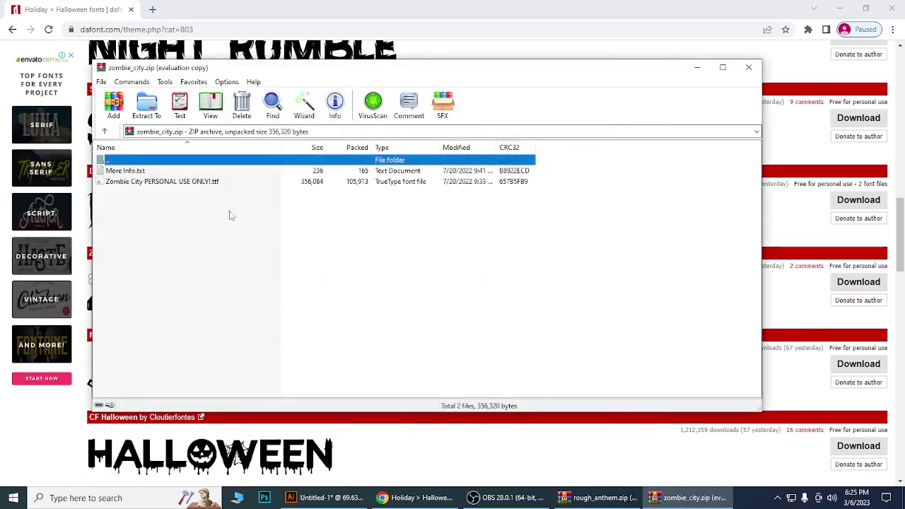
left_click(101, 182)
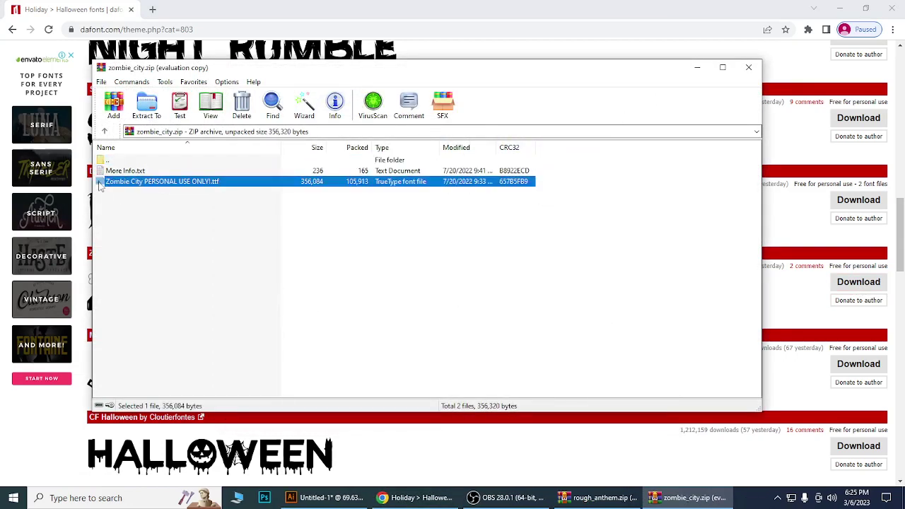
double_click(101, 183)
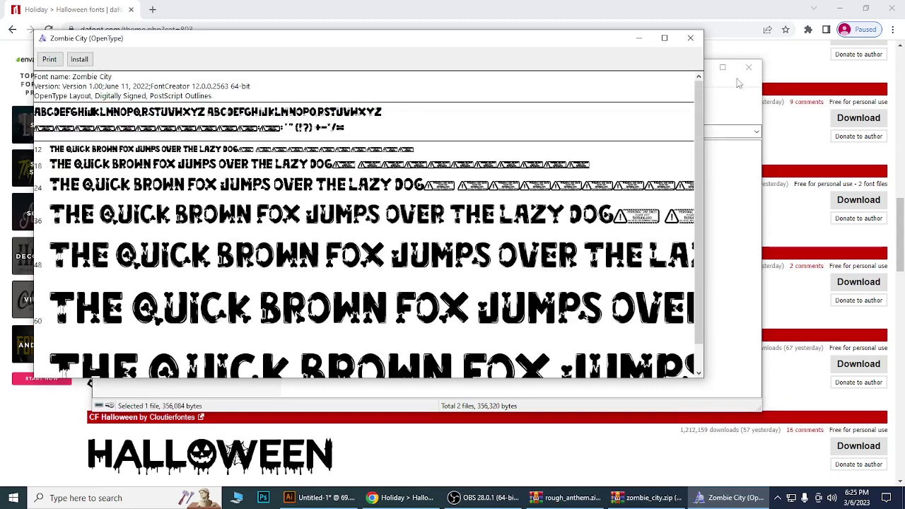
left_click(690, 37)
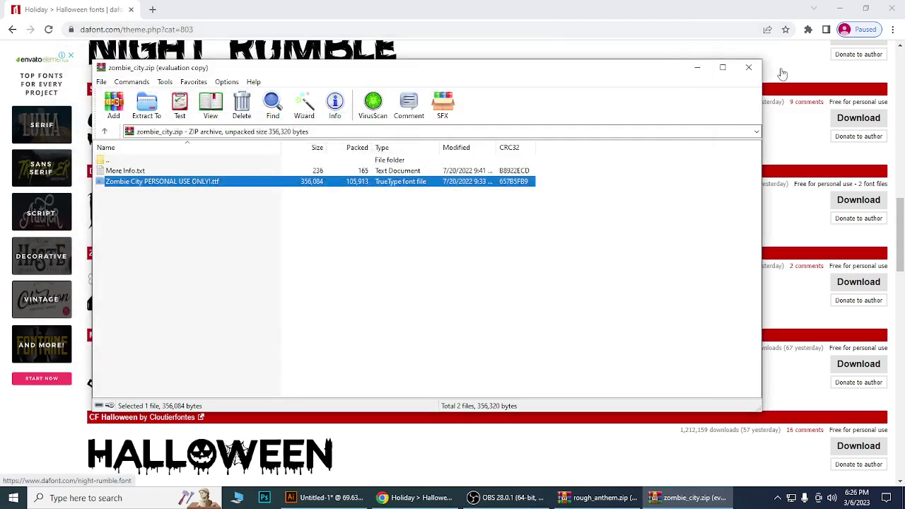
left_click(698, 70)
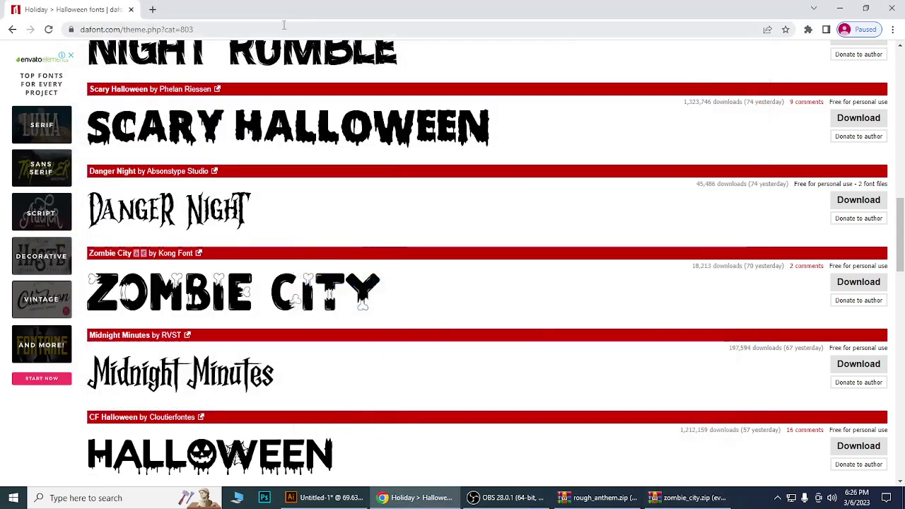
Close Chrome and minimize the rough_anthem.zip archive.
left_click(893, 9)
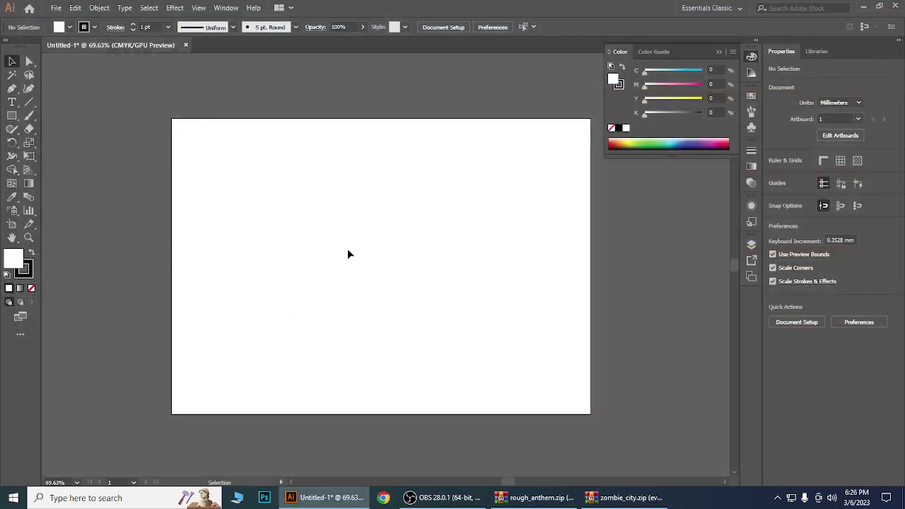
left_click(525, 501)
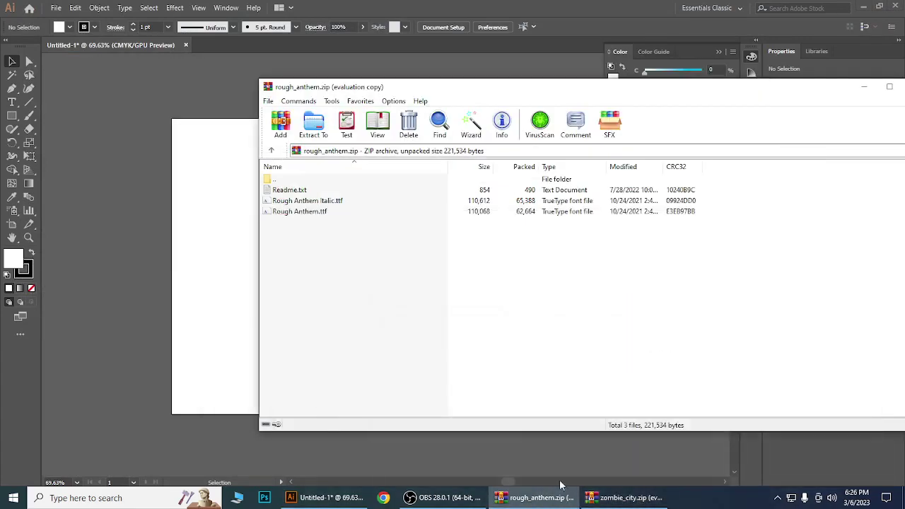
left_click(863, 86)
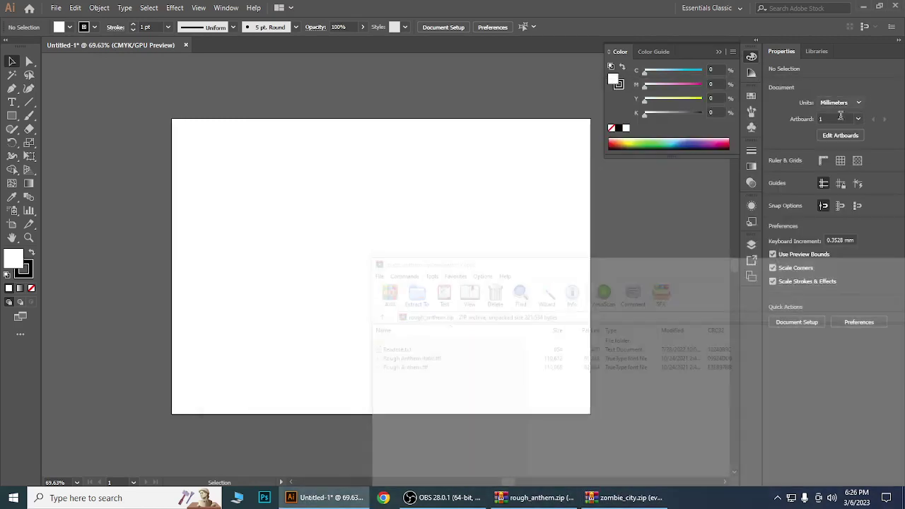
Navigate File Explorer to C:\Windows\Fonts.
mouse_move(204, 497)
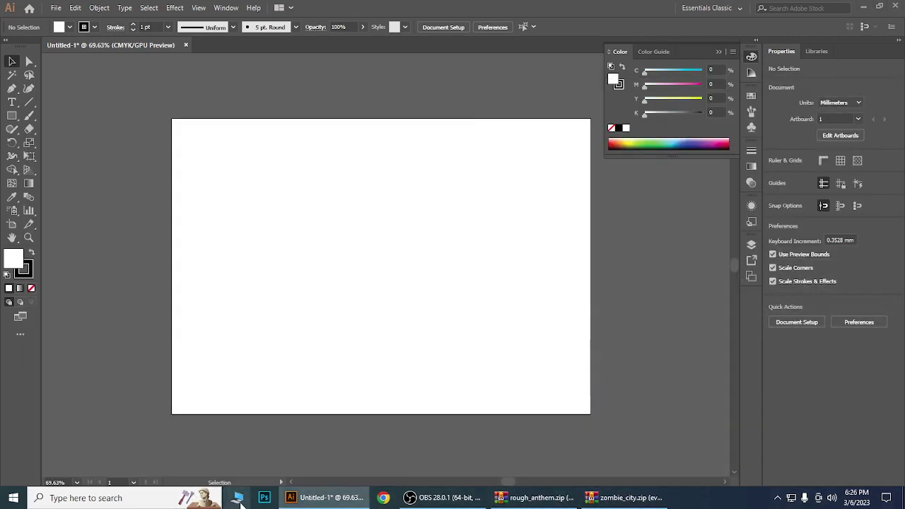
left_click(238, 498)
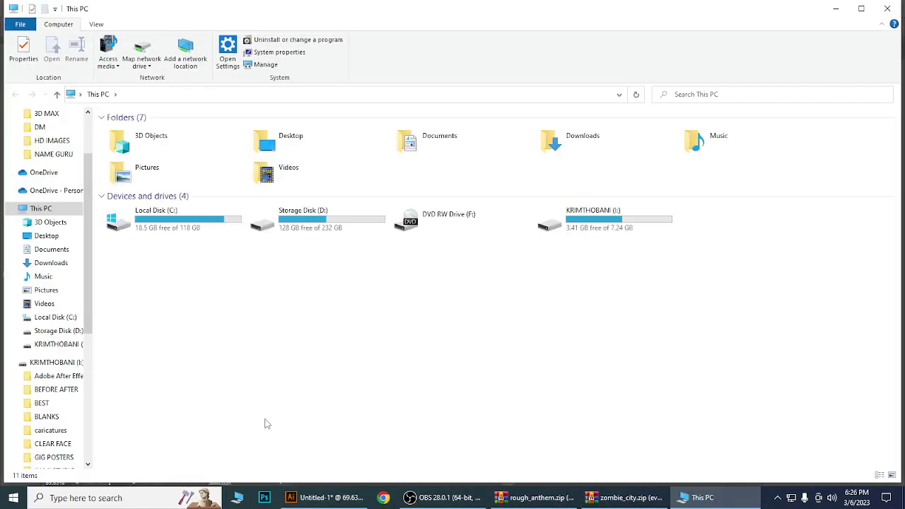
double_click(190, 221)
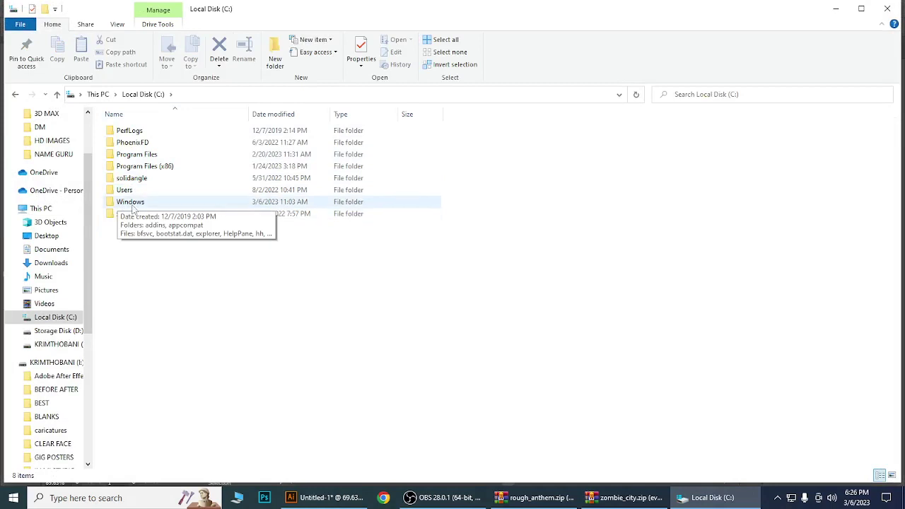
double_click(133, 205)
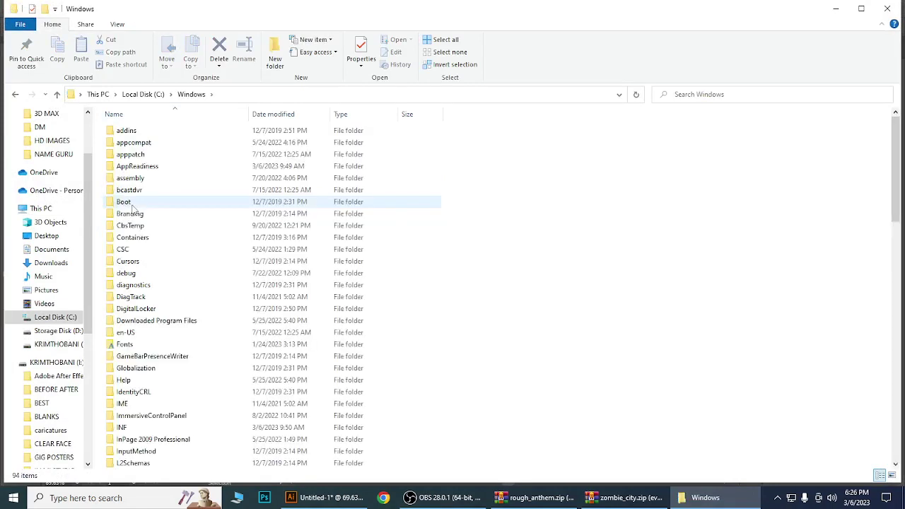
left_click(127, 345)
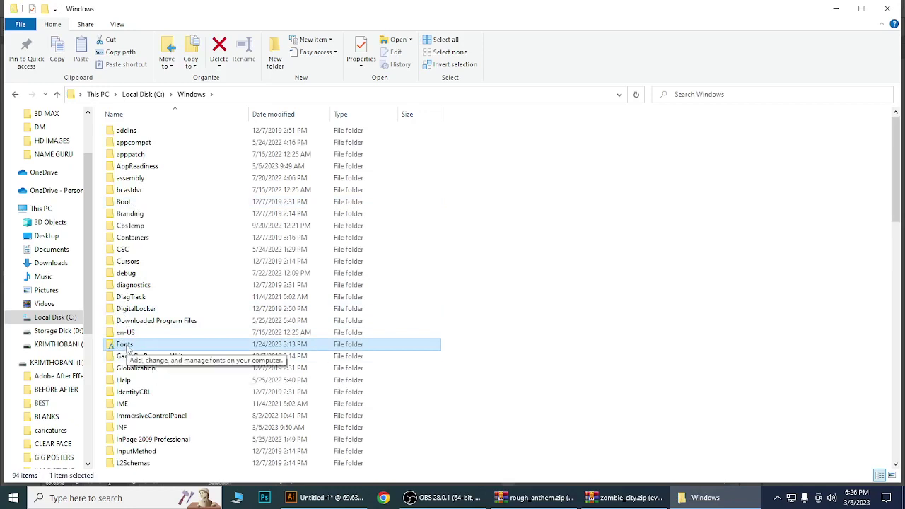
double_click(127, 347)
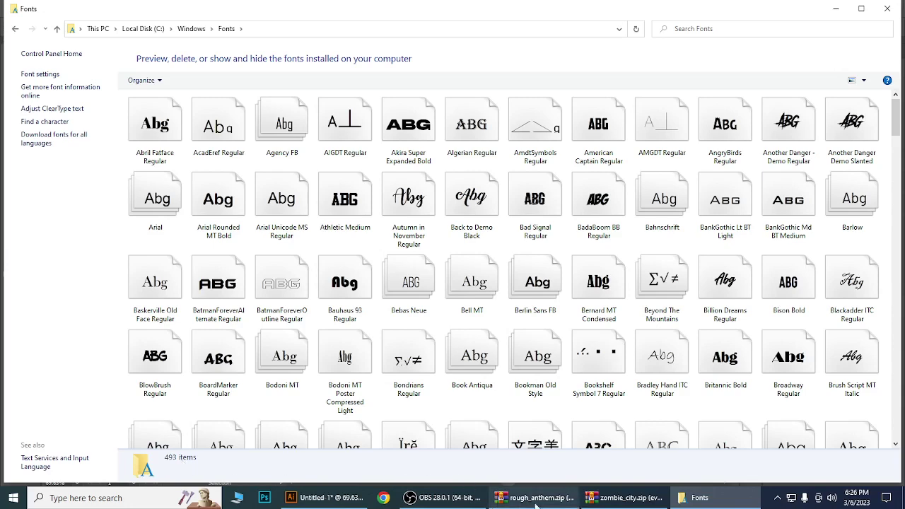
Install Rough Anthem.ttf and Rough Anthem Italic.ttf into the Fonts folder.
left_click(534, 499)
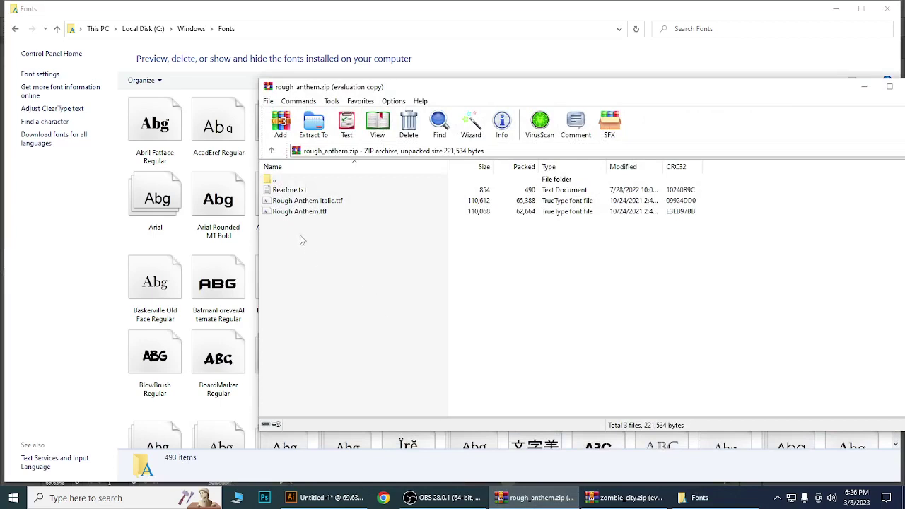
left_click(284, 213)
left_click(285, 202, "shift")
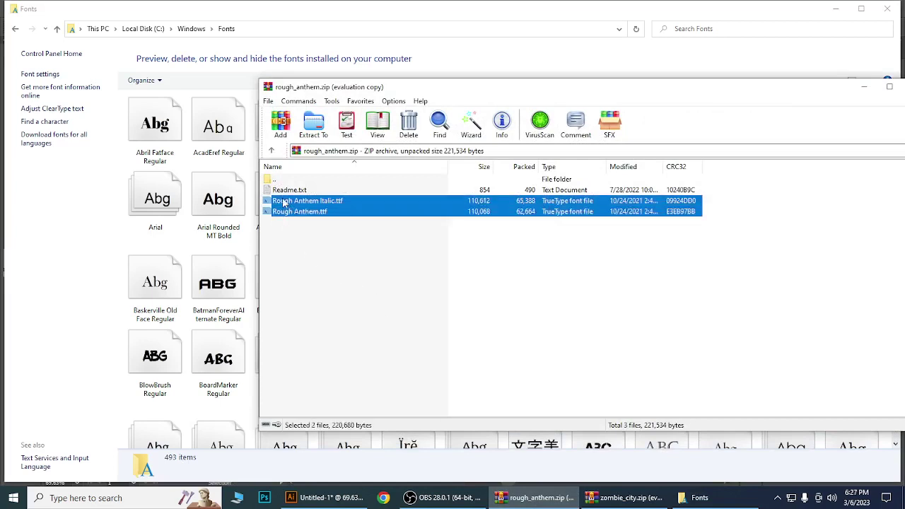
left_click_drag(285, 217, 195, 410)
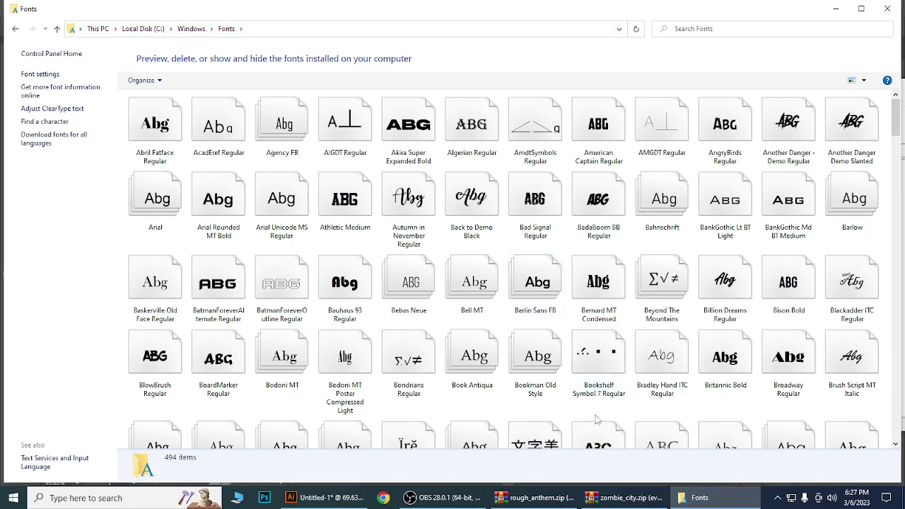
Install the Zombie City font from zombie_city.zip into the Fonts folder.
left_click(662, 495)
left_click(640, 453)
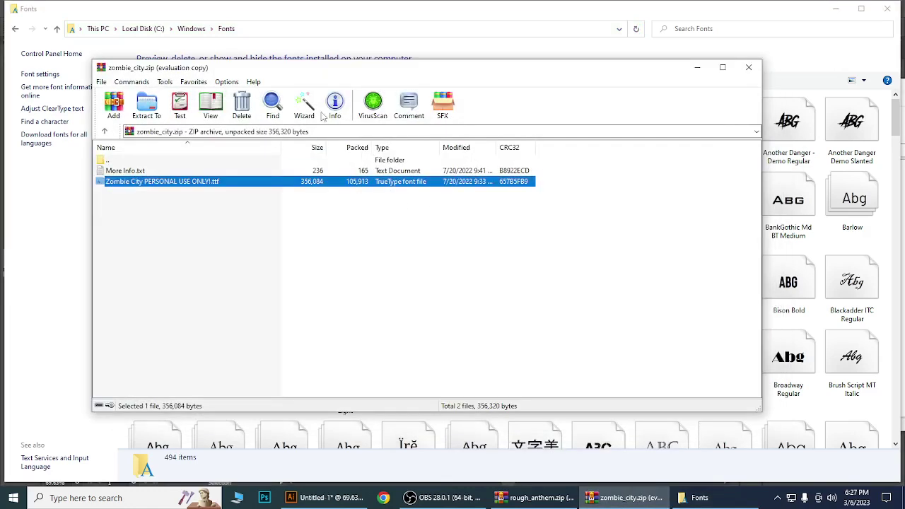
left_click_drag(312, 62, 567, 82)
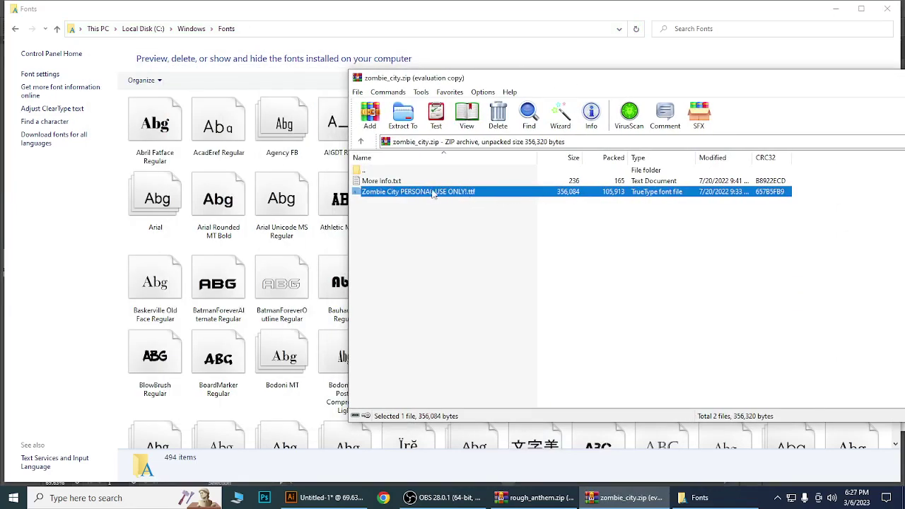
left_click_drag(428, 191, 309, 253)
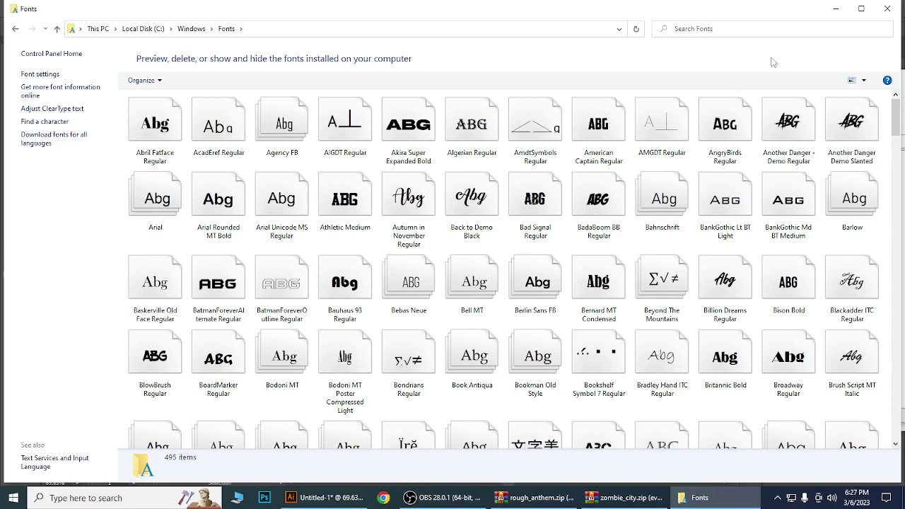
Minimize the Fonts window and both WinRAR archives.
left_click(835, 8)
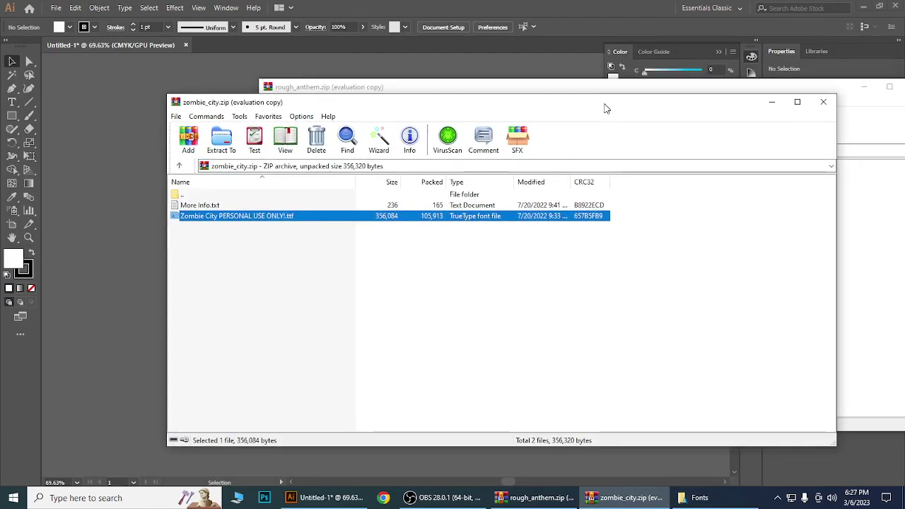
left_click(767, 101)
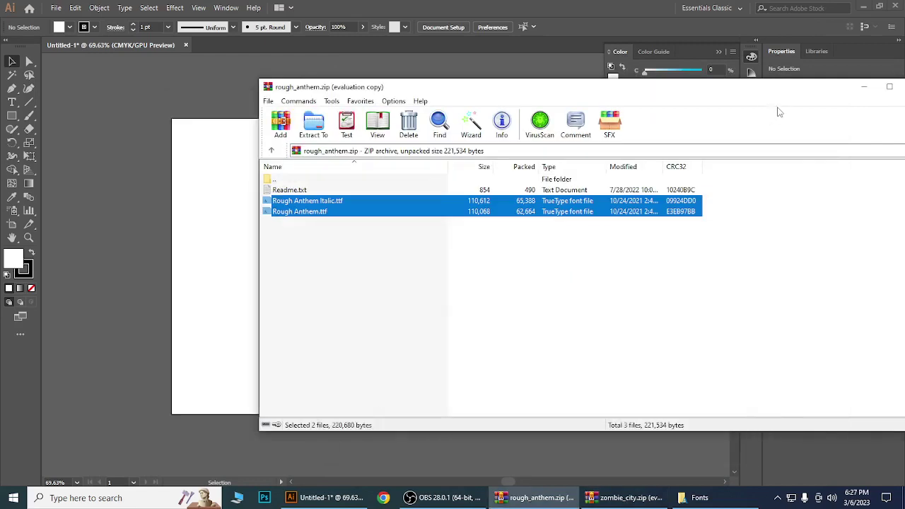
left_click(865, 88)
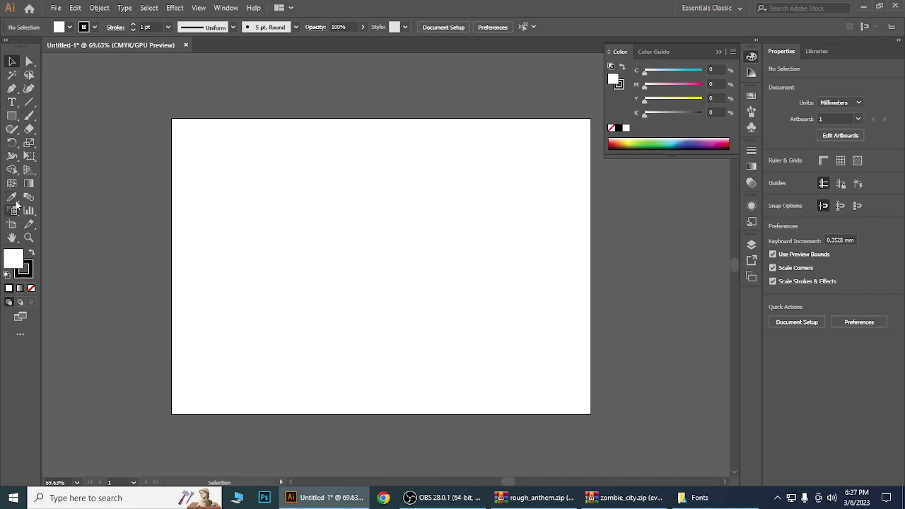
Type ROUGH ANTHEM as point text on the Illustrator artboard.
left_click(12, 102)
mouse_move(544, 504)
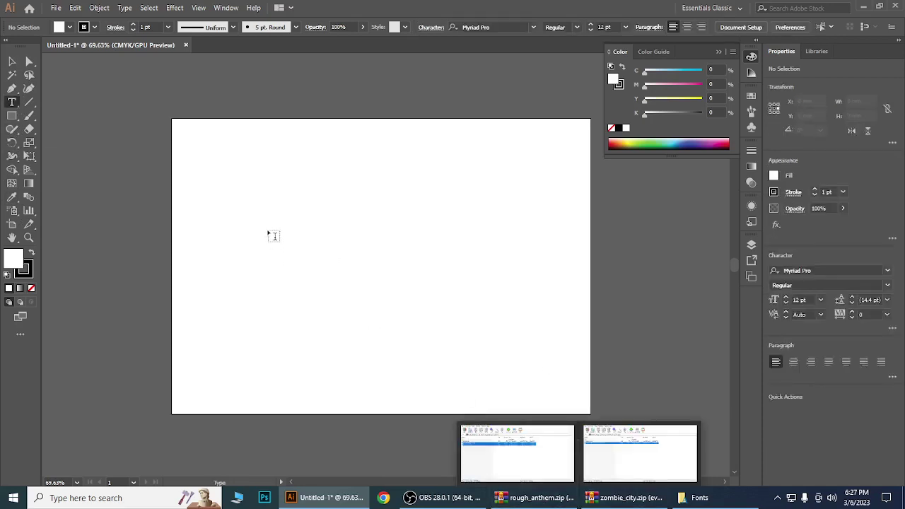
left_click(238, 200)
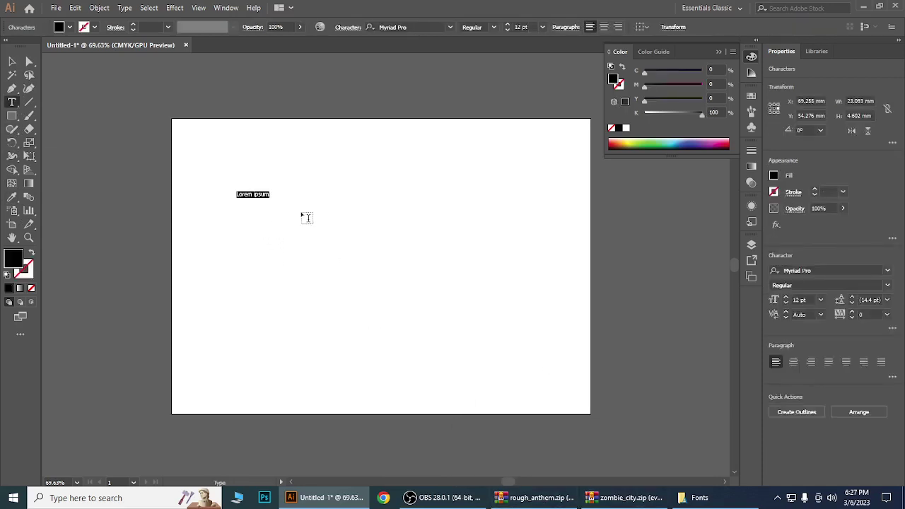
type("ROUGH ANTHEM")
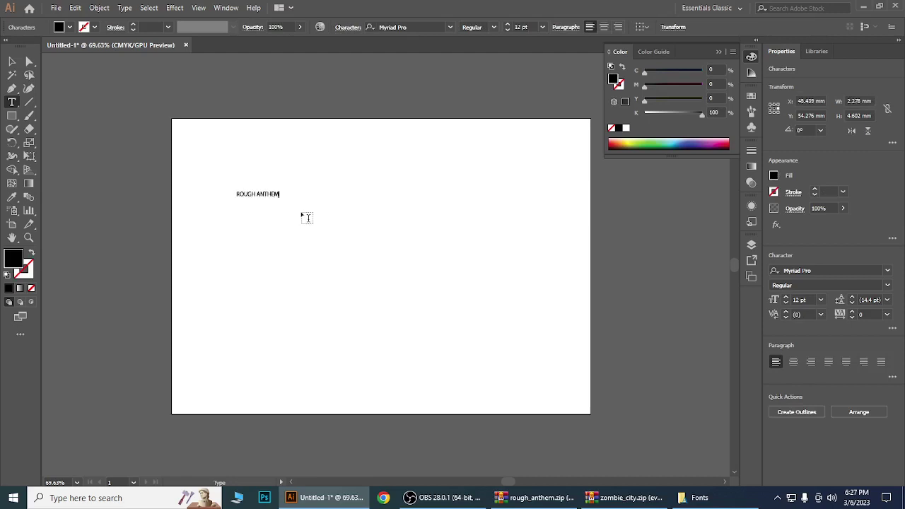
left_click(12, 62)
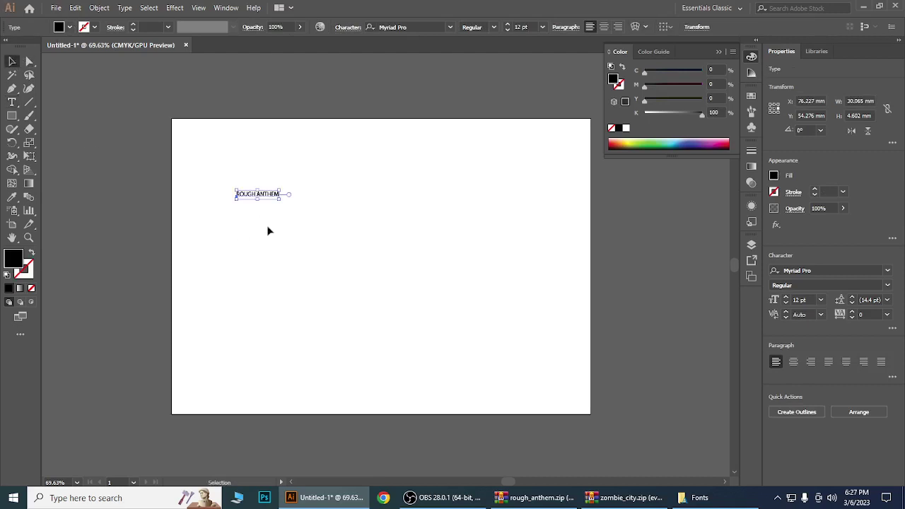
Enlarge the ROUGH ANTHEM text, move it near the top, and select its letters.
left_click_drag(283, 202, 560, 294)
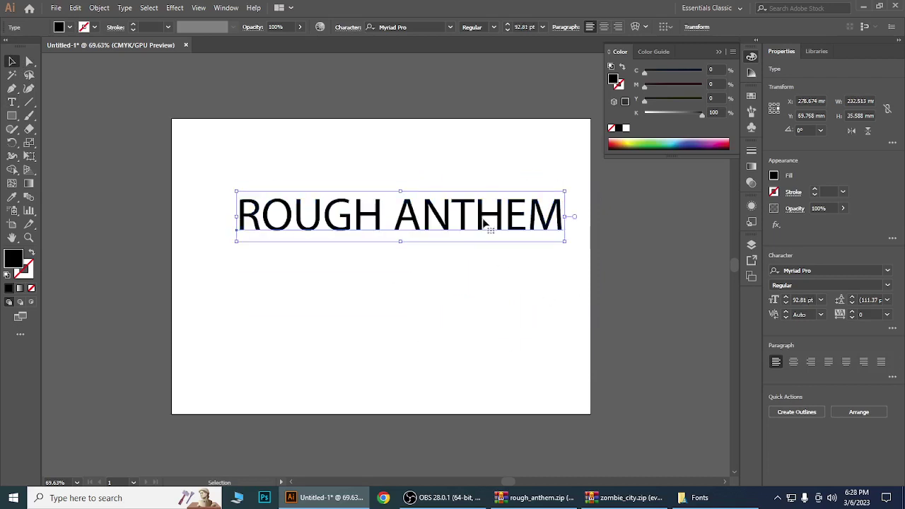
left_click_drag(480, 223, 458, 174)
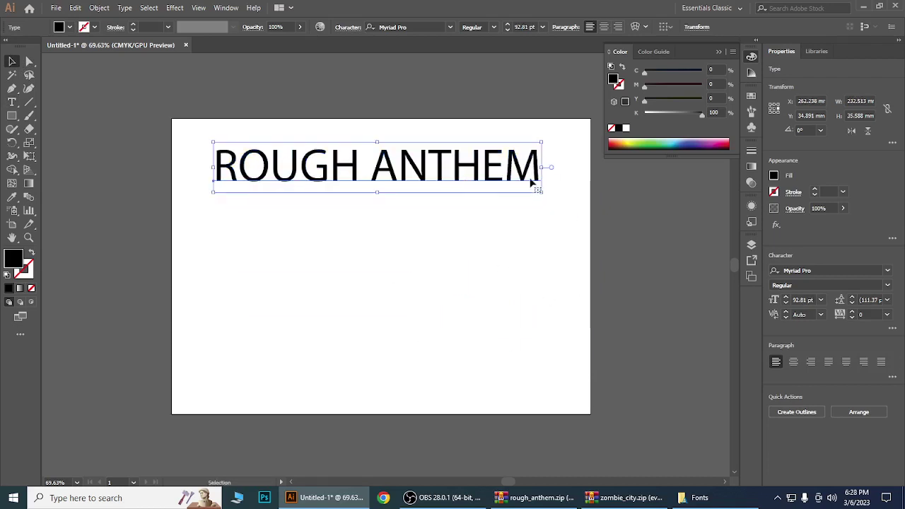
key("t")
left_click_drag(539, 166, 214, 144)
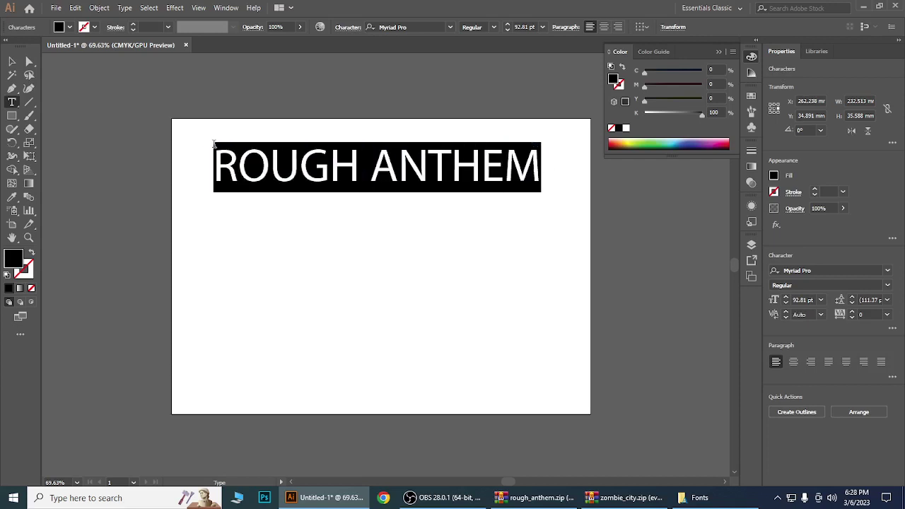
Change the headline text's font to Rough Anthem by searching 'ROUGH'.
left_click(450, 28)
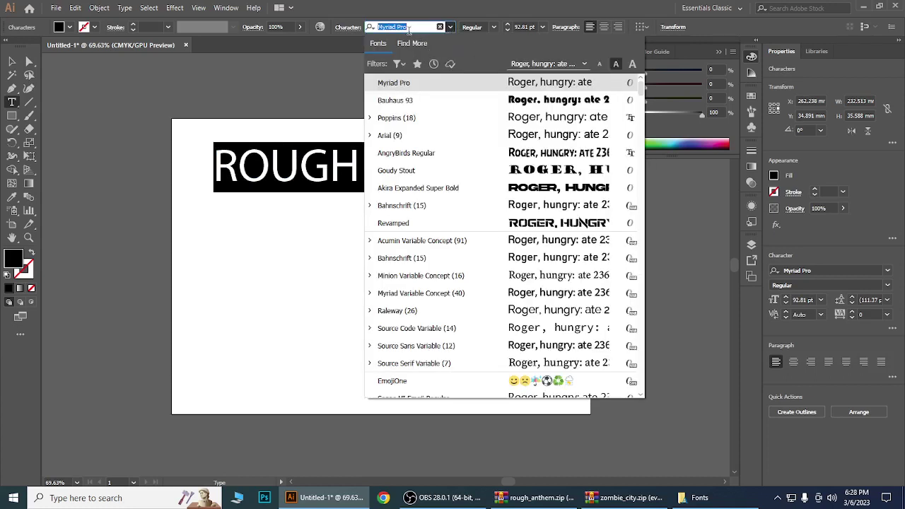
type("ROUGH")
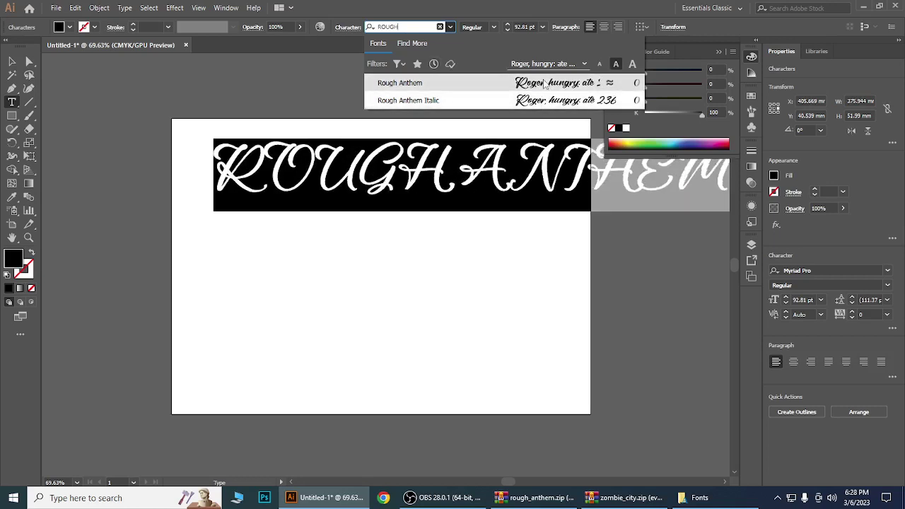
left_click(408, 86)
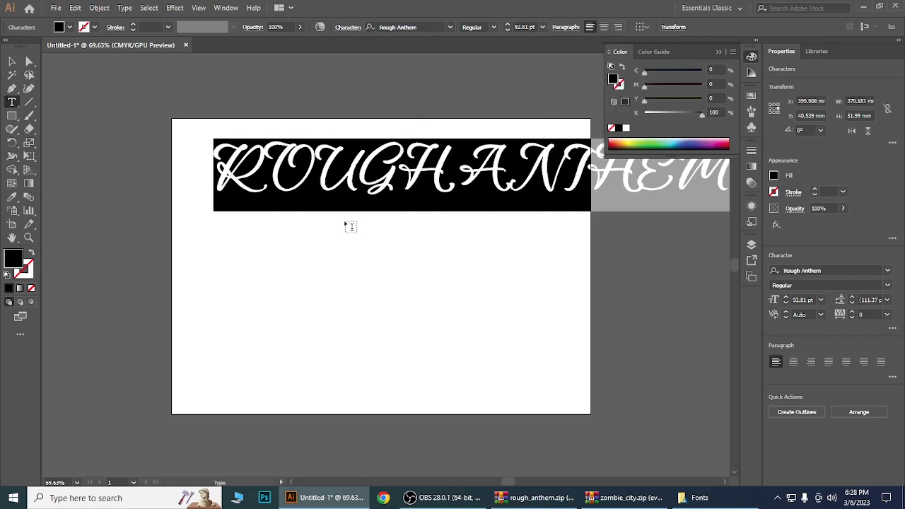
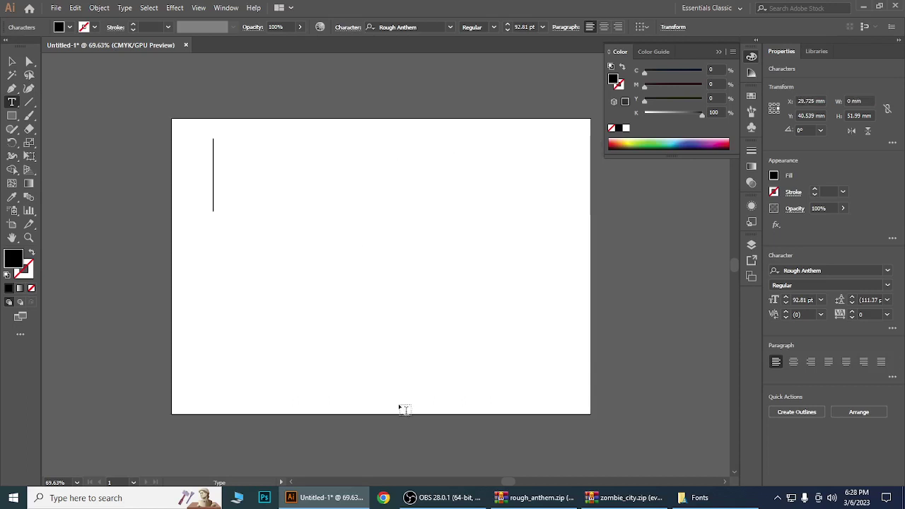
Type a first name, then 'ZOMBIE CITY' on a new line below it.
type("KARIM")
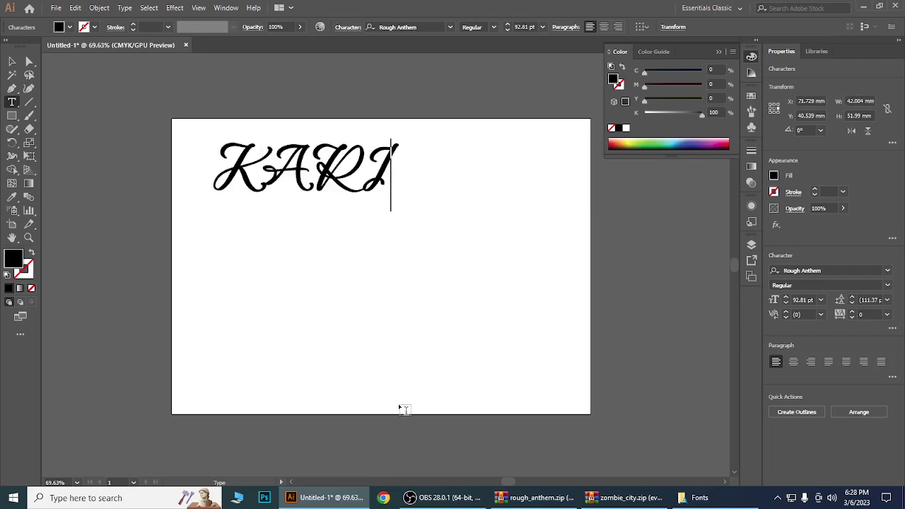
key("Return")
key("Return")
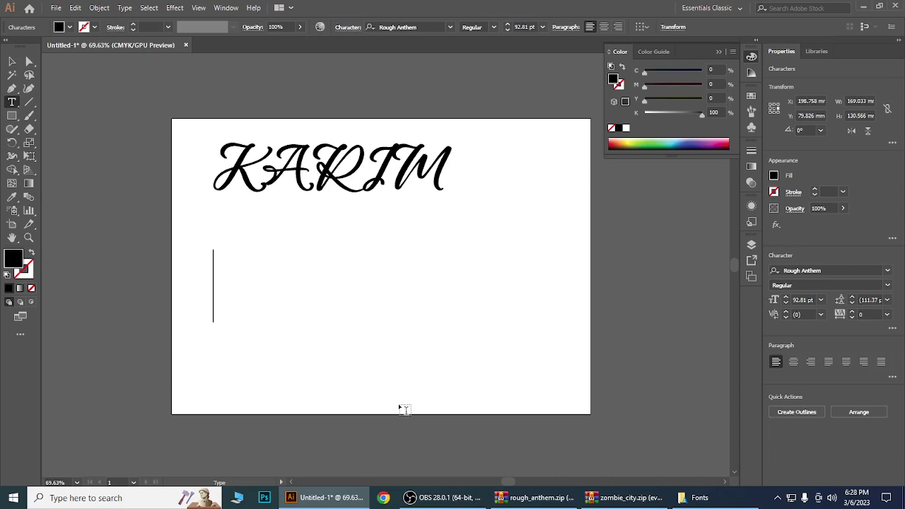
type("ZOMB")
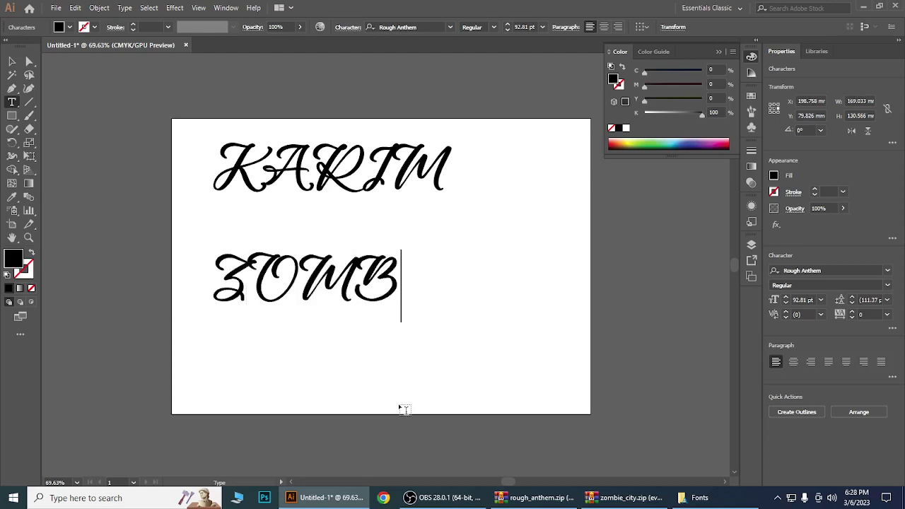
type("IE CITY")
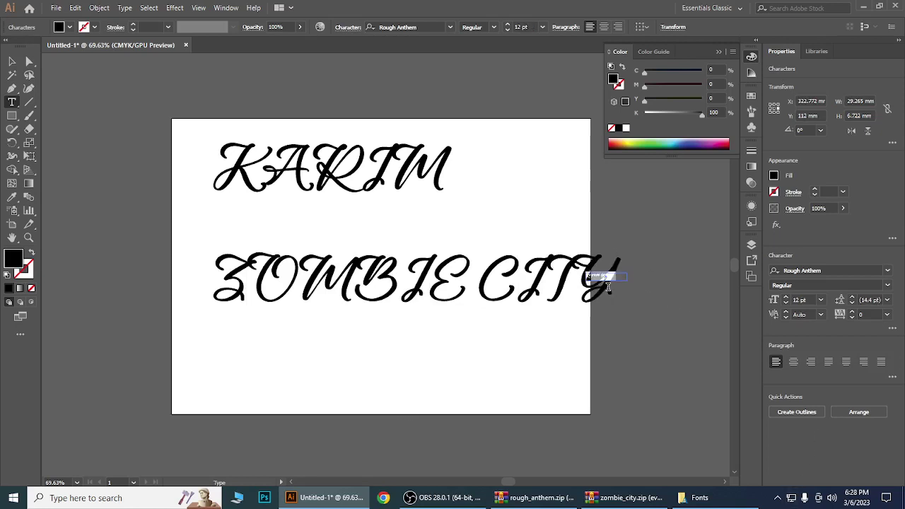
Finish editing, then go back into the text and select the whole ZOMBIE CITY line.
key("Escape")
left_click(646, 330)
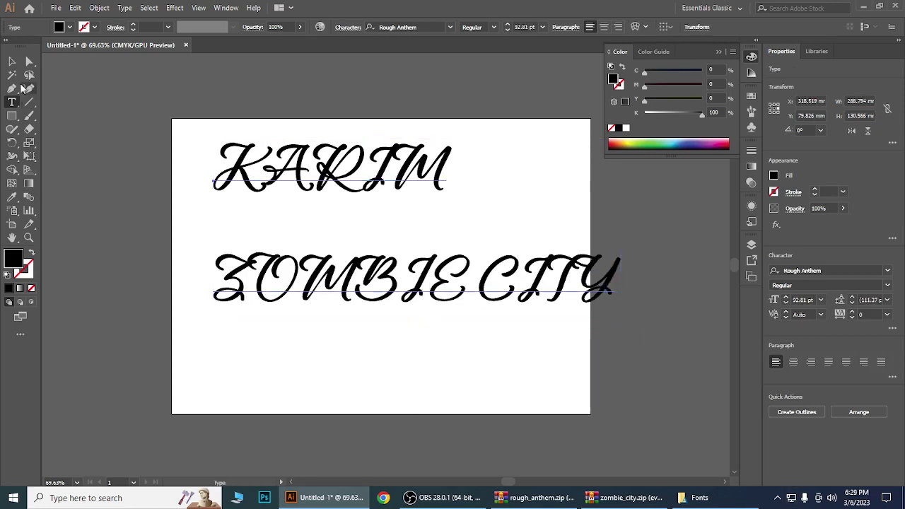
left_click(12, 61)
double_click(545, 280)
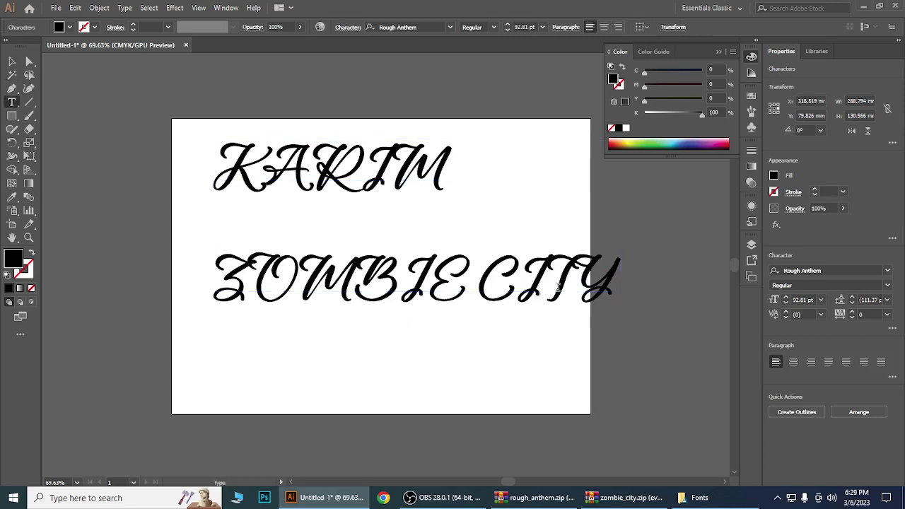
left_click(610, 282)
double_click(222, 281)
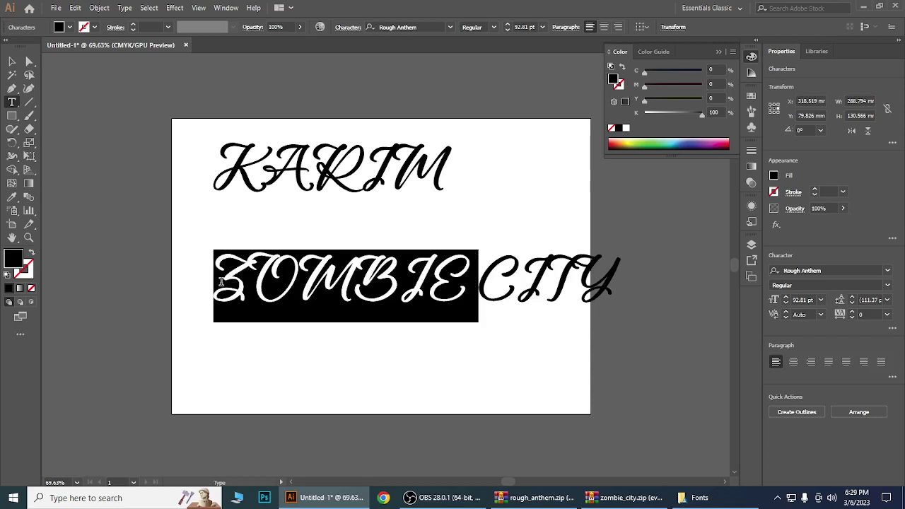
left_click(221, 281)
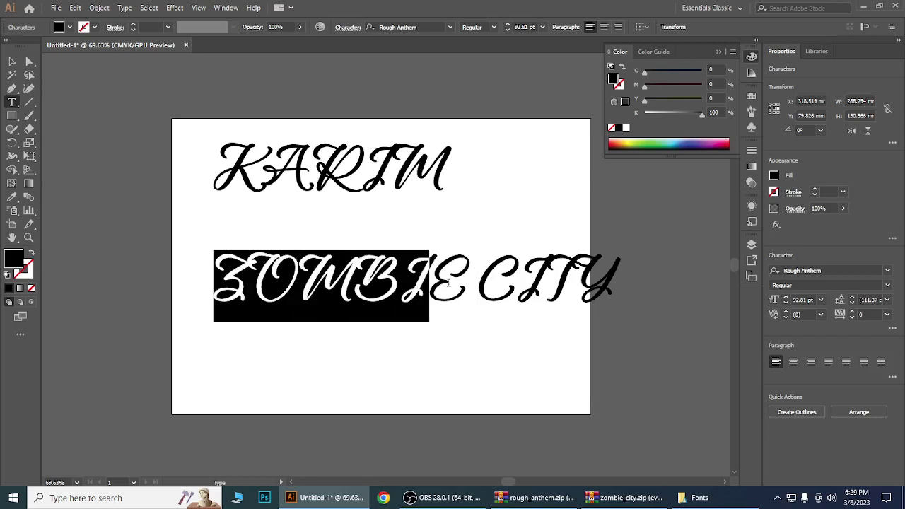
left_click_drag(463, 283, 631, 289)
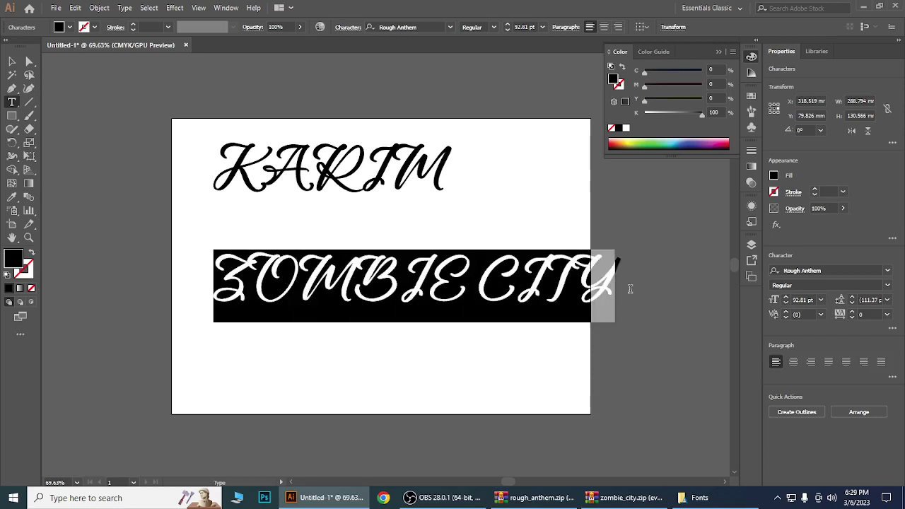
Search the font list for 'ZOM', then leave it without applying a font.
left_click(423, 26)
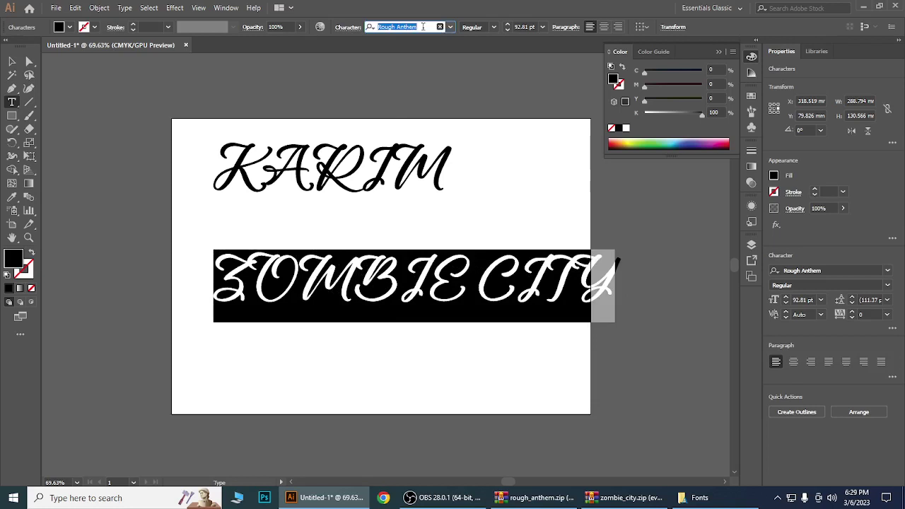
type("ZOMB")
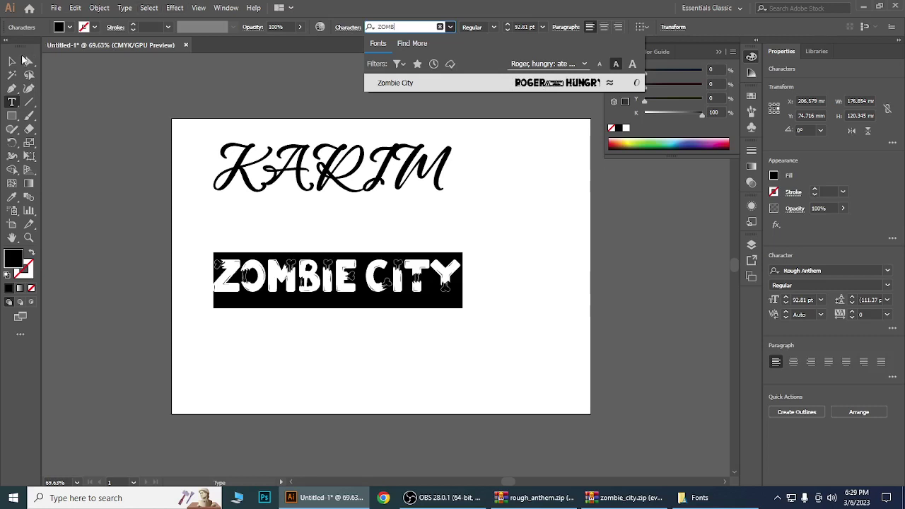
left_click(11, 62)
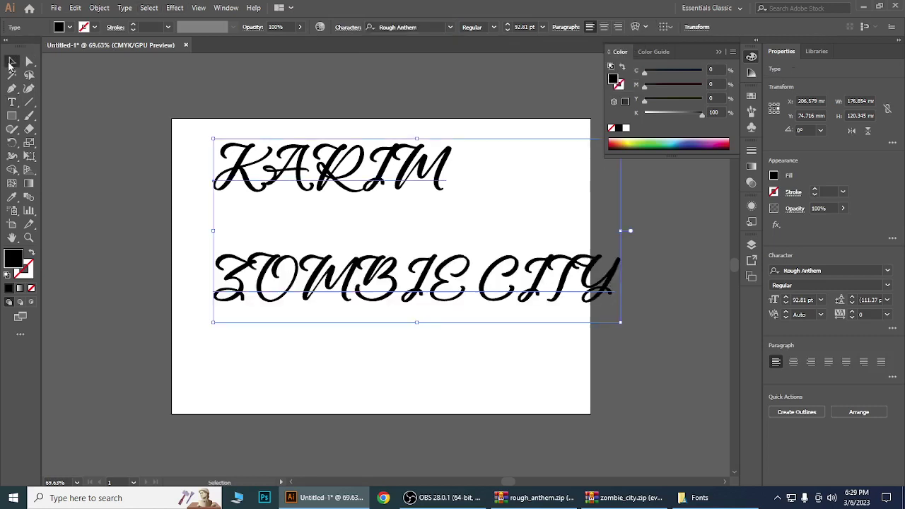
Reselect the ZOMBIE CITY line and apply the Zombie City font via a 'zomb' search.
double_click(236, 294)
left_click_drag(217, 285, 658, 287)
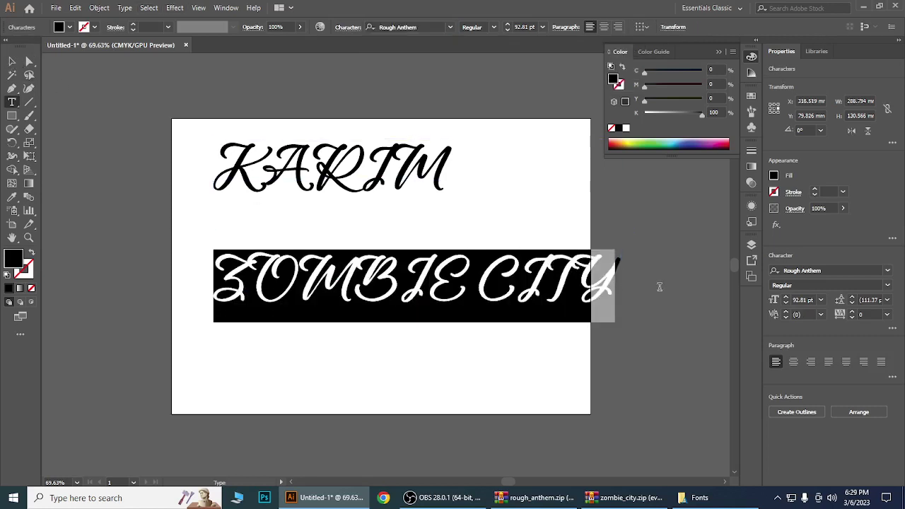
left_click(428, 26)
type("XP")
key("BackSpace")
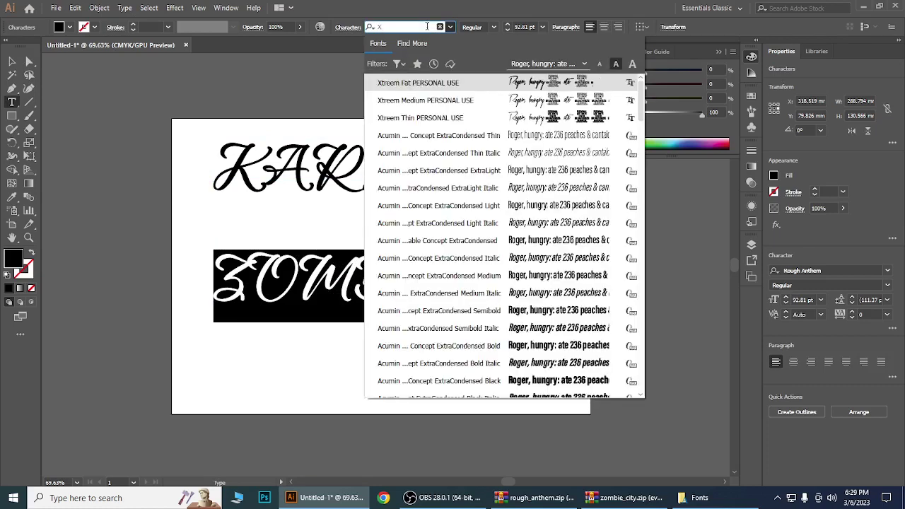
key("BackSpace")
type("zom")
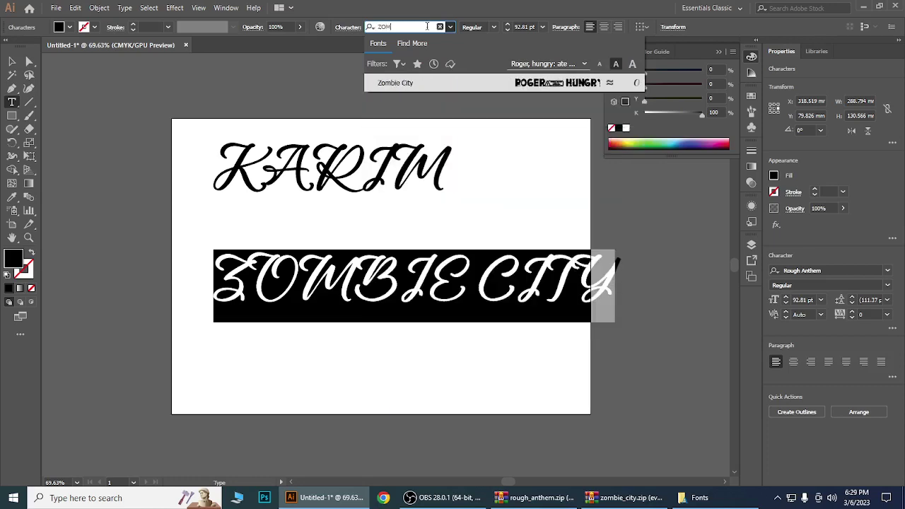
type("b")
key("Return")
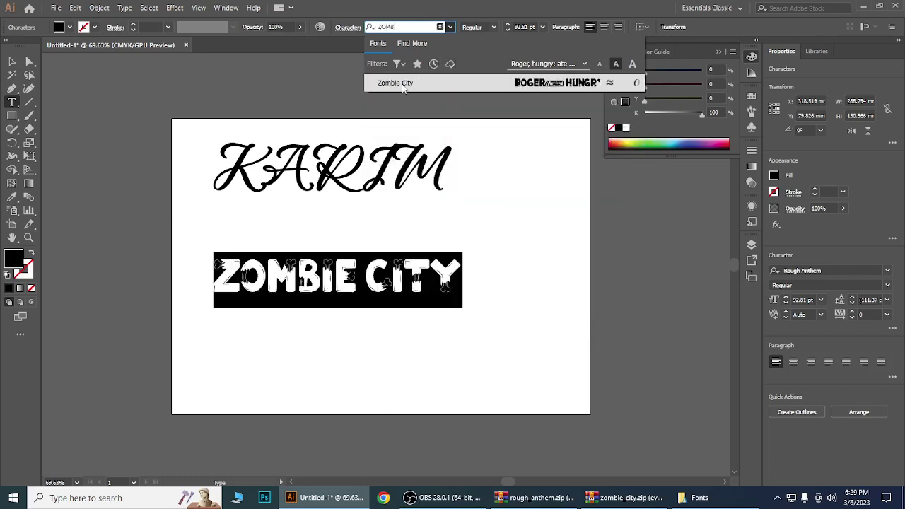
left_click(429, 274)
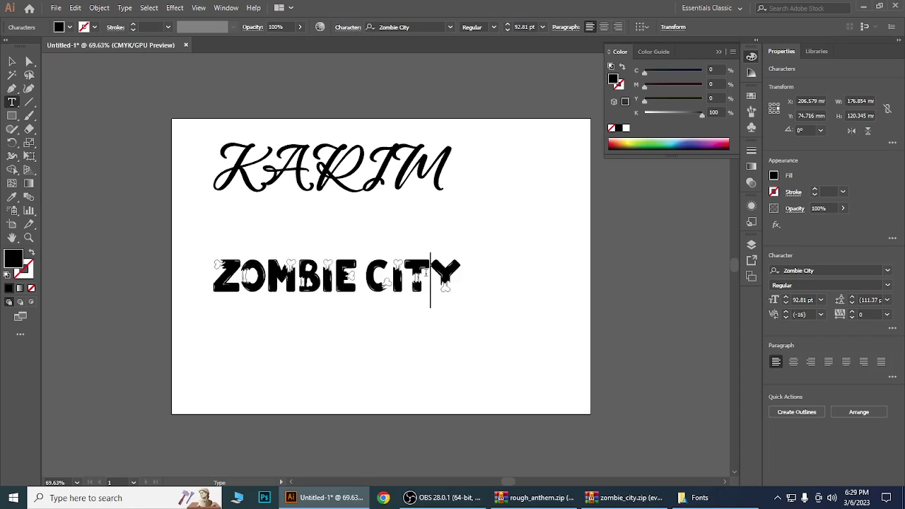
left_click(11, 62)
Select both text lines and set their fill to a bright pink-red in the Color Picker.
key("ctrl+a")
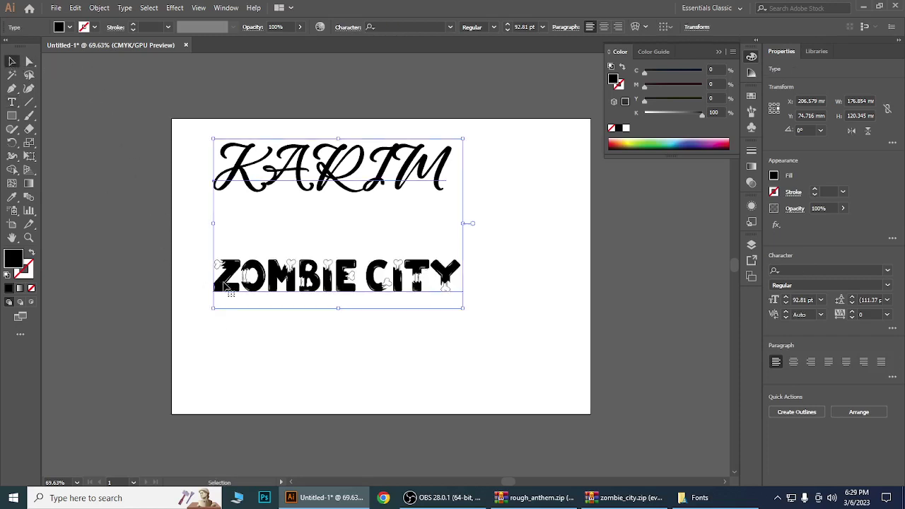
double_click(10, 260)
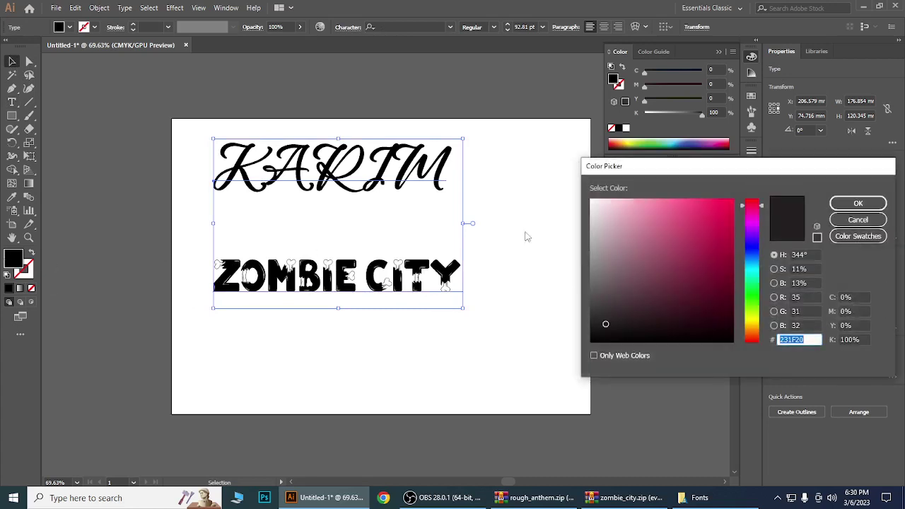
left_click_drag(662, 244, 733, 200)
left_click(855, 207)
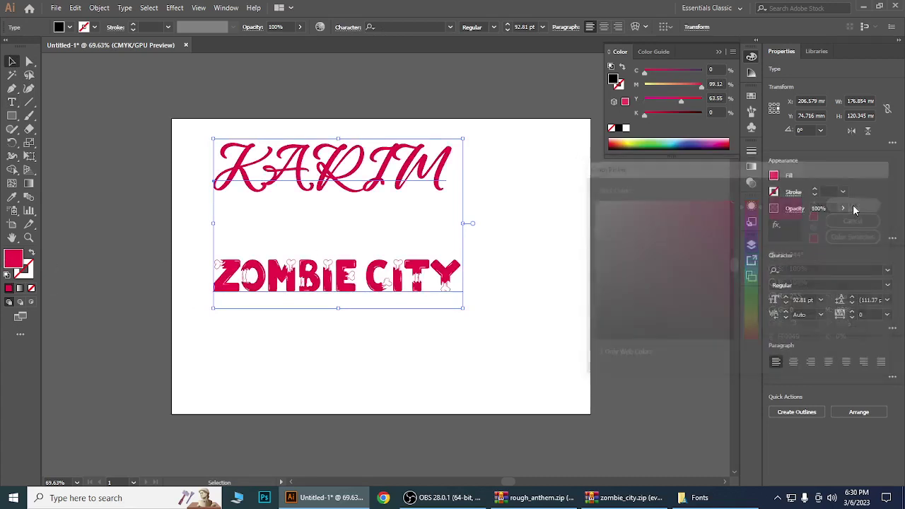
left_click(554, 282)
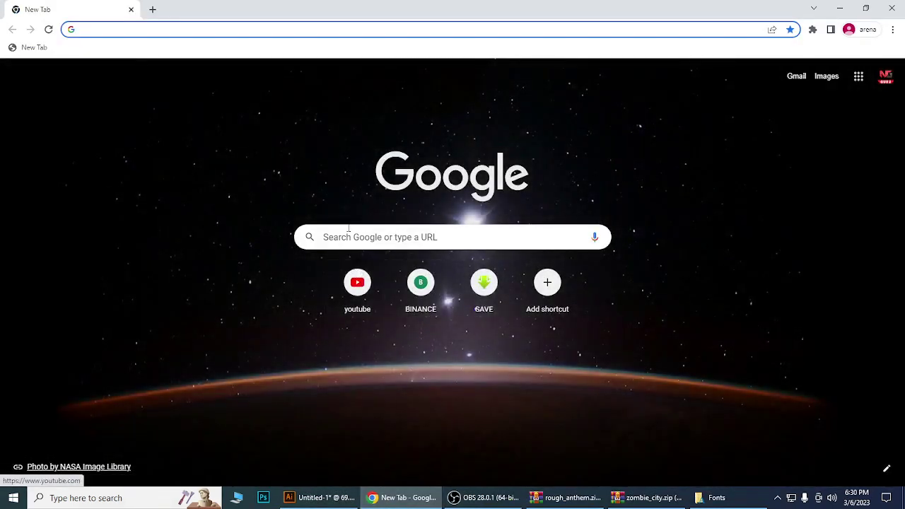
Search Google for 'online font finder'.
left_click(349, 236)
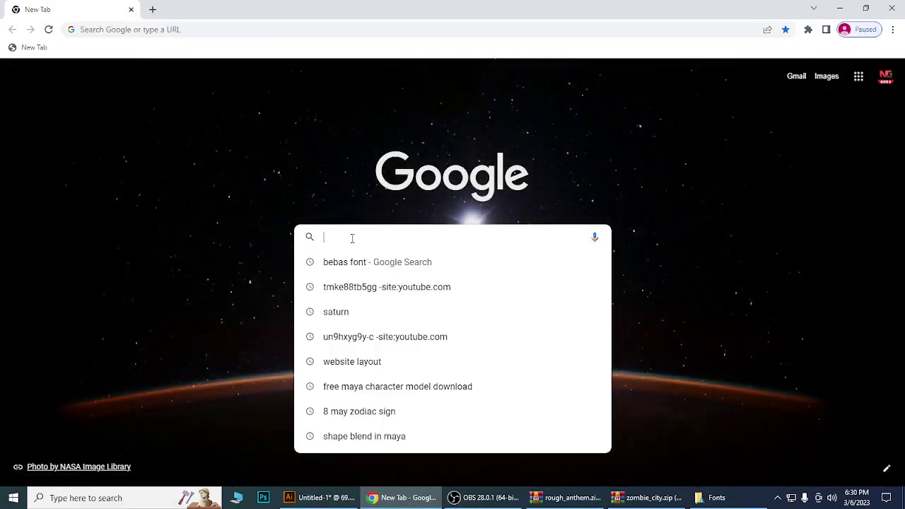
type("fon")
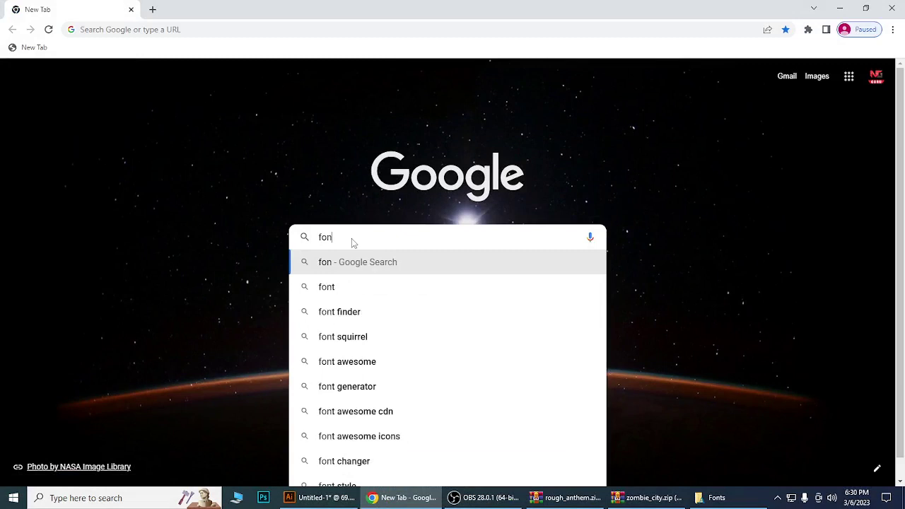
type("t finder")
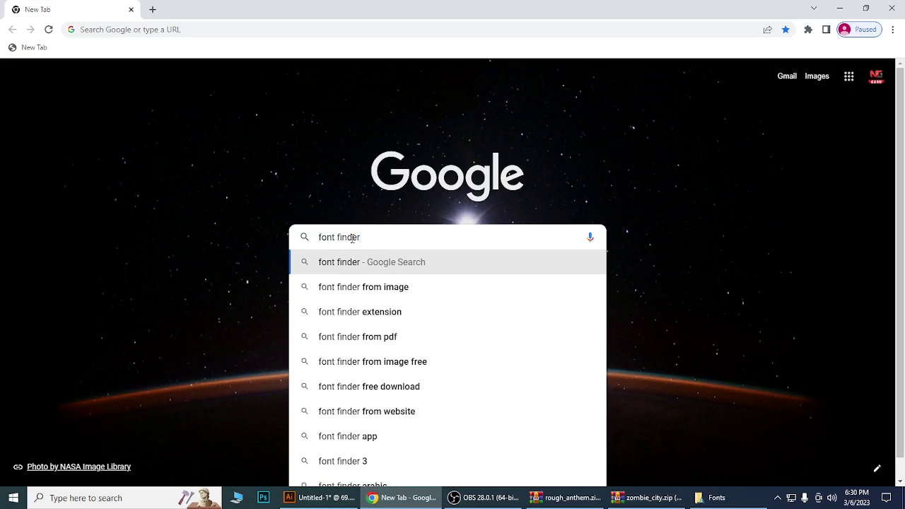
key("Home")
type("online")
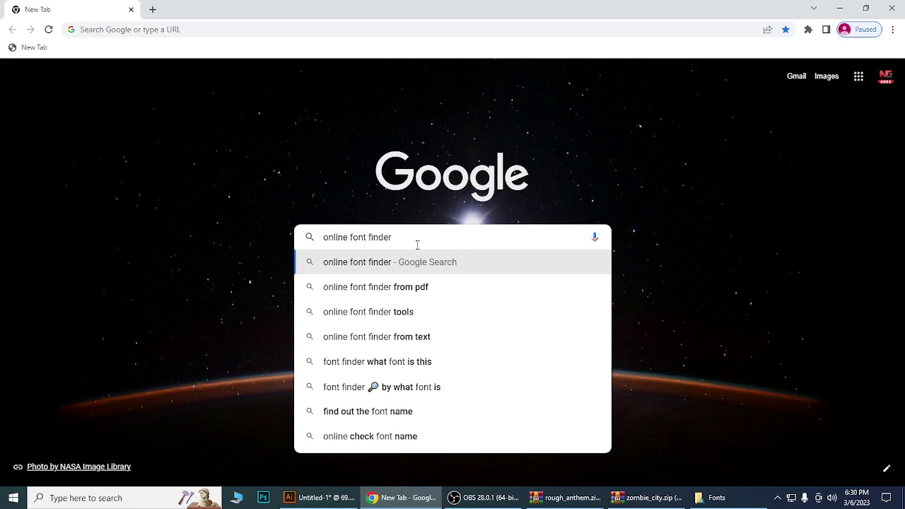
key("Return")
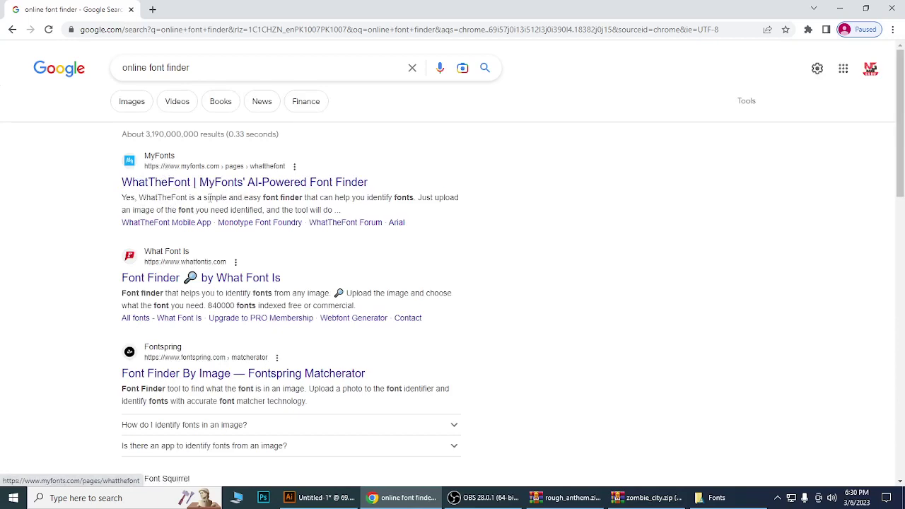
Open the WhatTheFont | MyFonts result in a new tab and scroll through its page.
middle_click(162, 186)
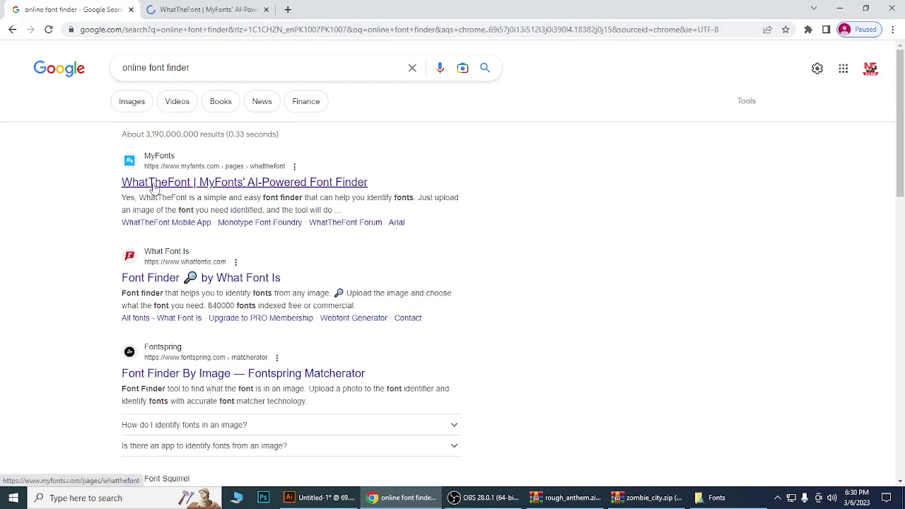
left_click(200, 11)
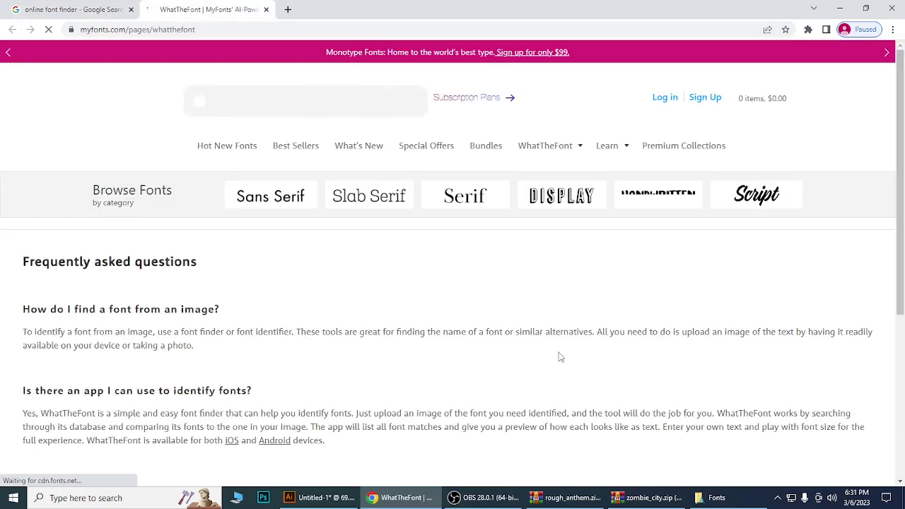
scroll(699, 311, "down", 3)
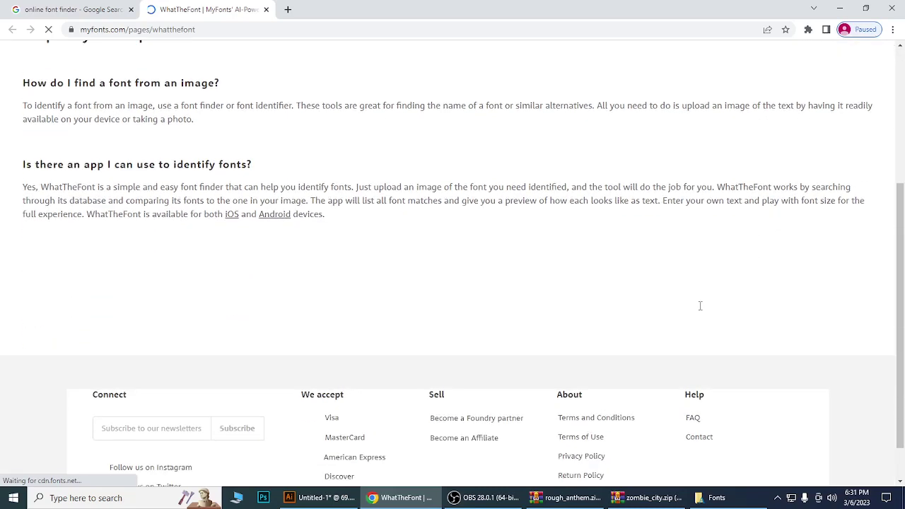
scroll(700, 310, "down", 2)
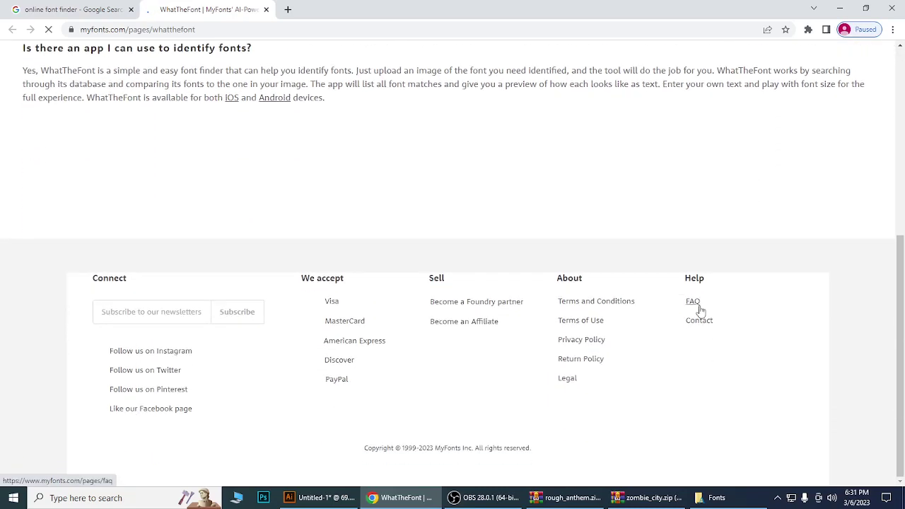
scroll(699, 311, "up", 3)
scroll(700, 308, "up", 2)
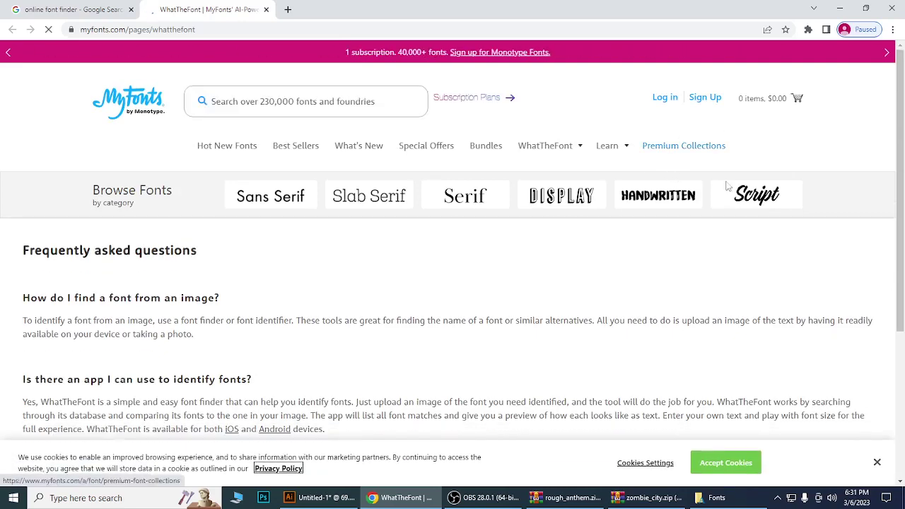
scroll(744, 303, "down", 2)
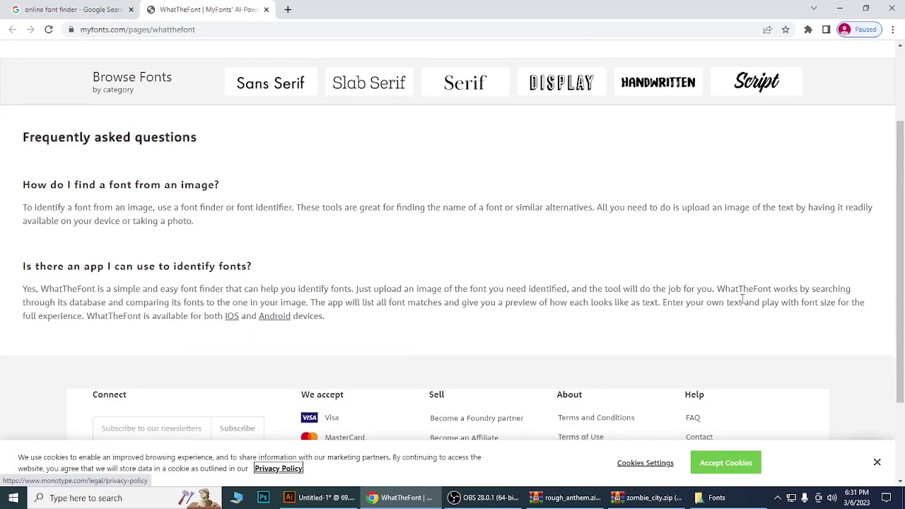
scroll(744, 302, "up", 2)
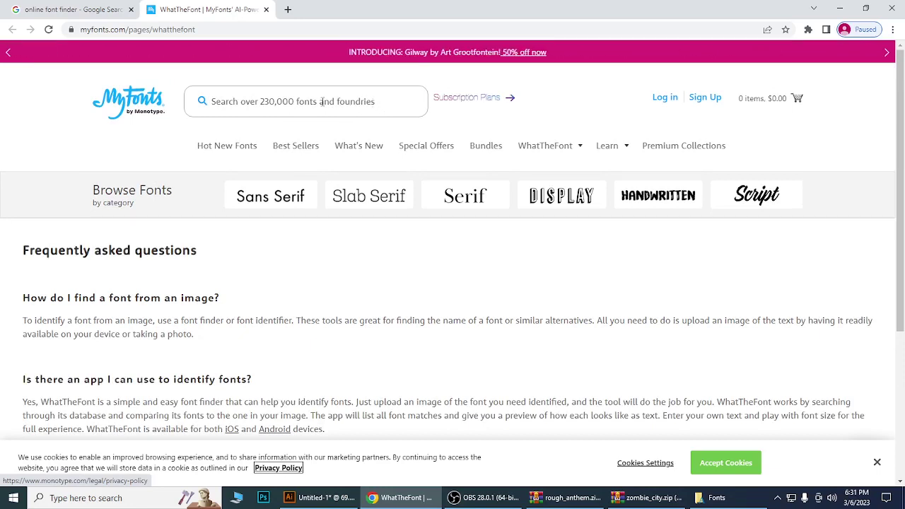
Refine the Google query to 'online font finder from image'.
left_click(74, 10)
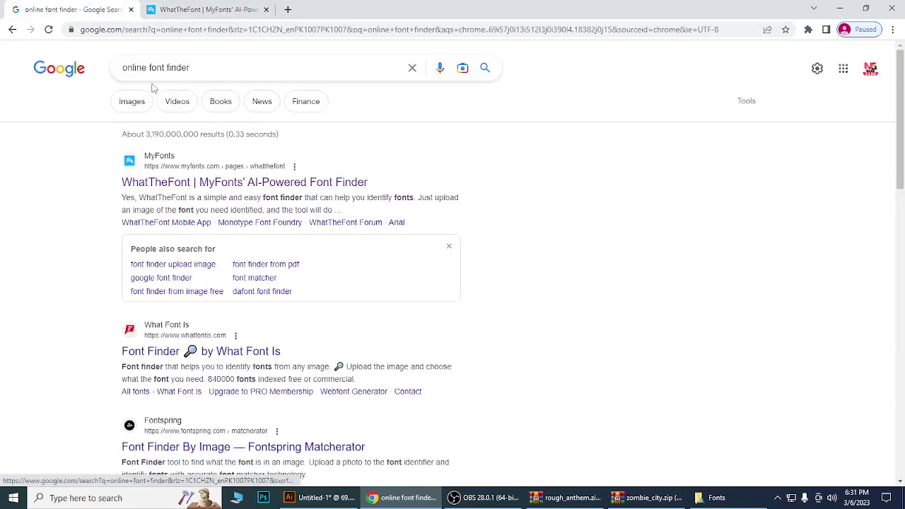
left_click(199, 67)
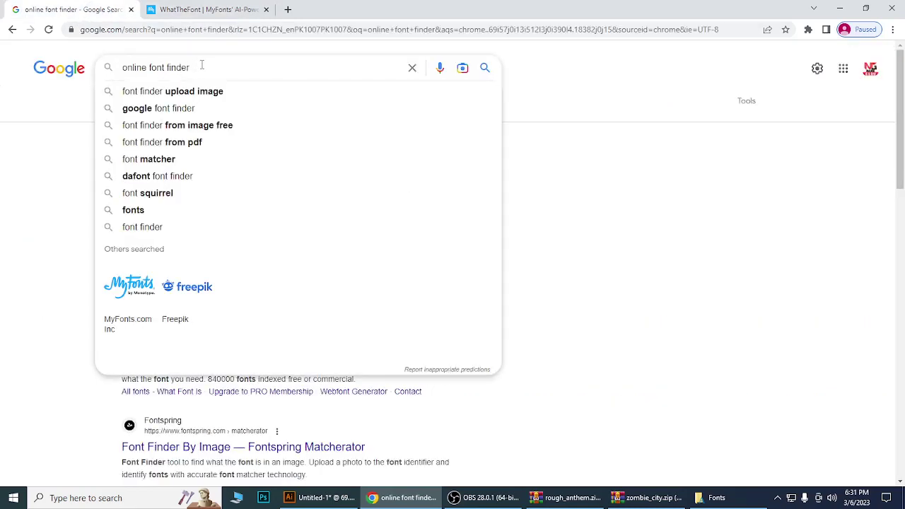
type("from")
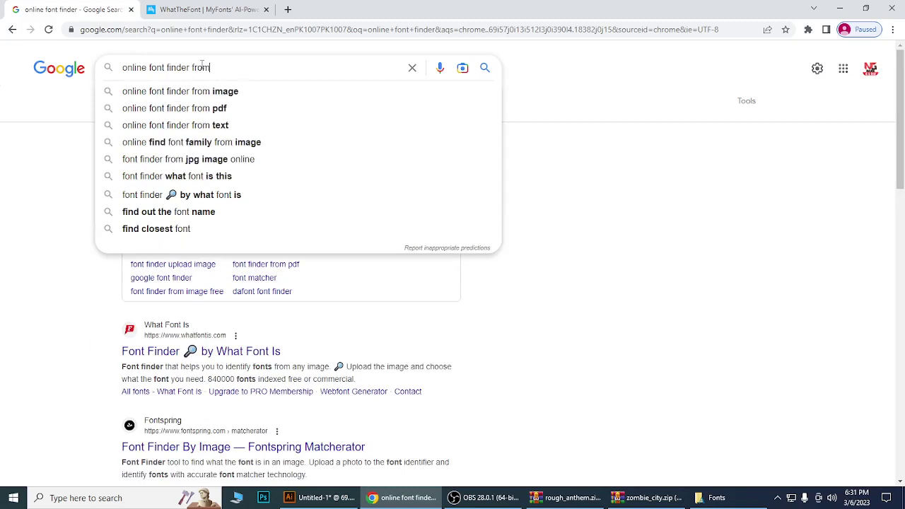
left_click(202, 92)
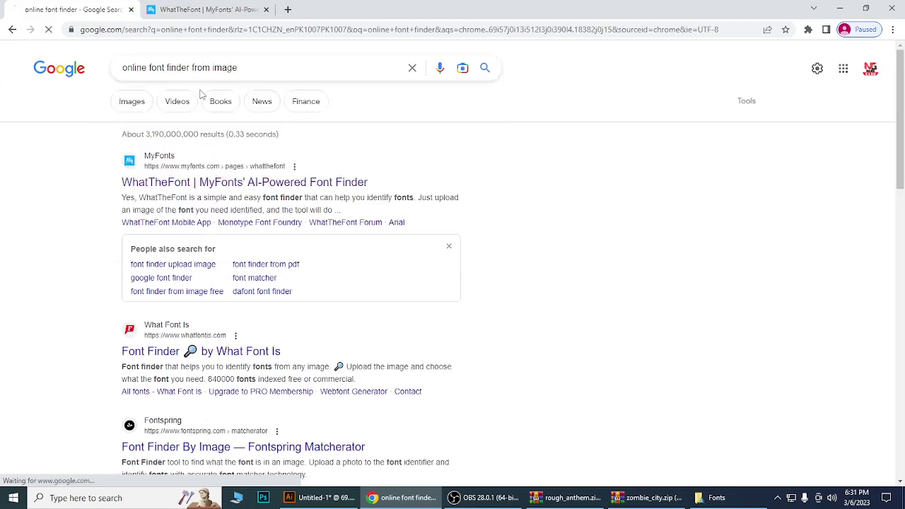
Open WhatTheFont in a fresh tab, close the older copy, and scroll to the upload box.
middle_click(303, 185)
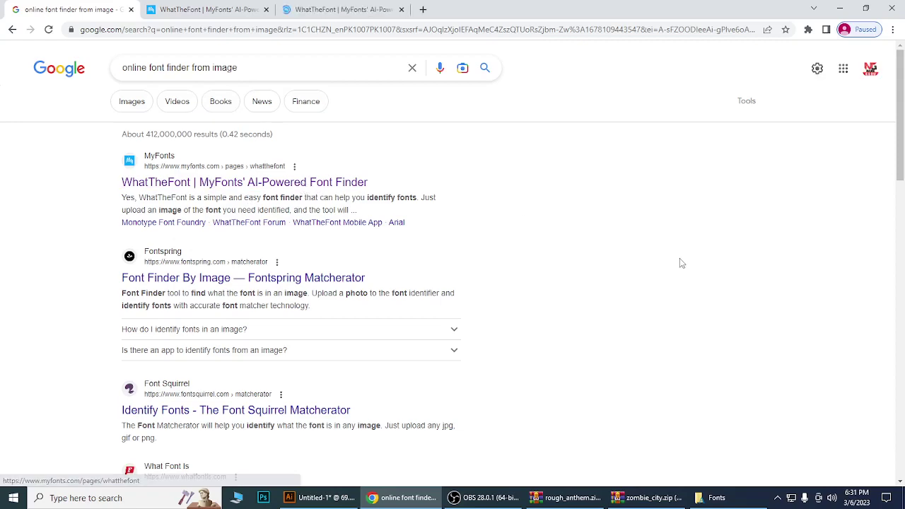
left_click(266, 9)
left_click(230, 12)
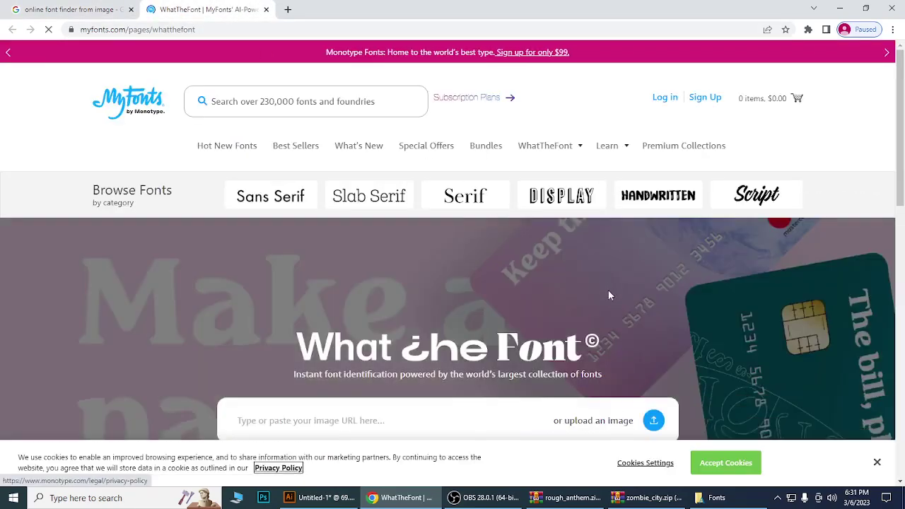
scroll(586, 316, "down", 2)
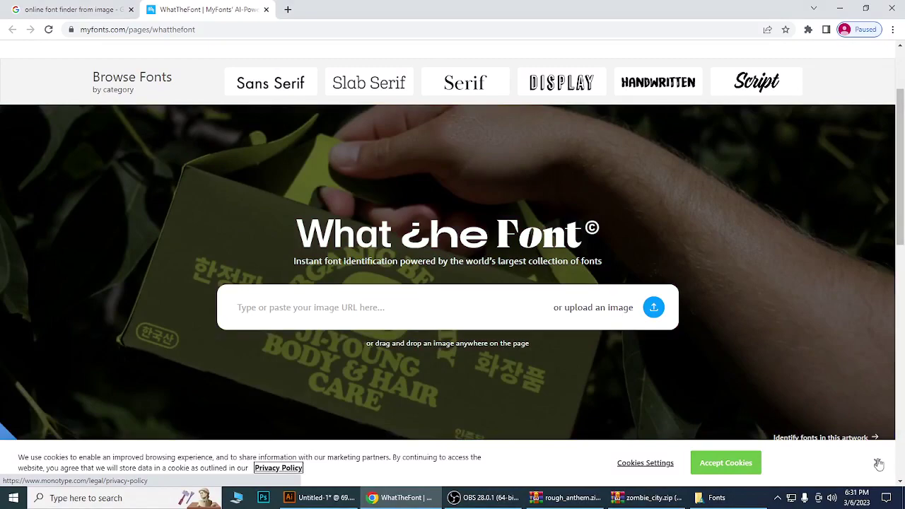
Dismiss the cookie notice, preview bebas.png on the desktop, and drag it onto WhatTheFont.
left_click(877, 462)
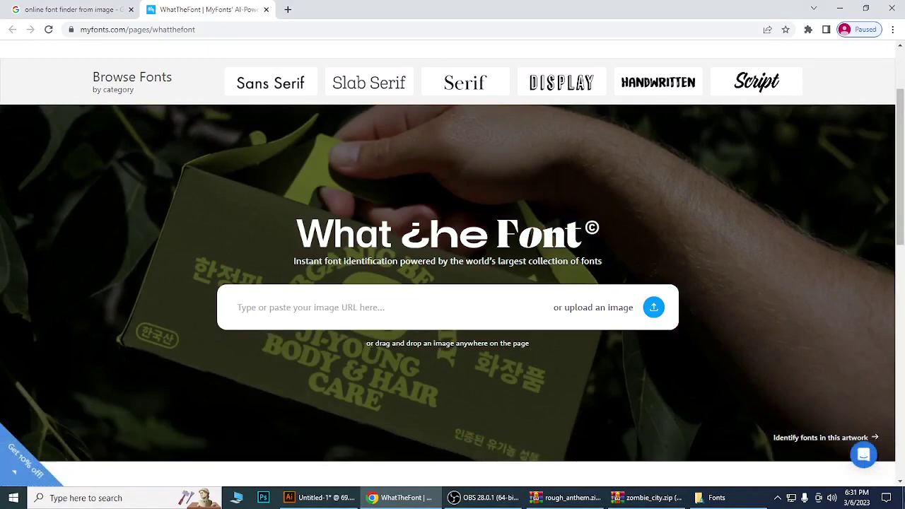
key("super+d")
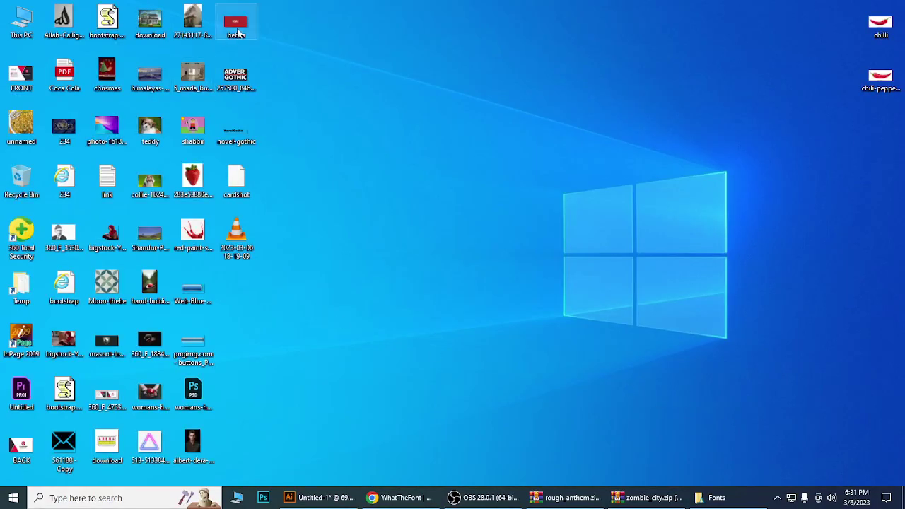
double_click(237, 28)
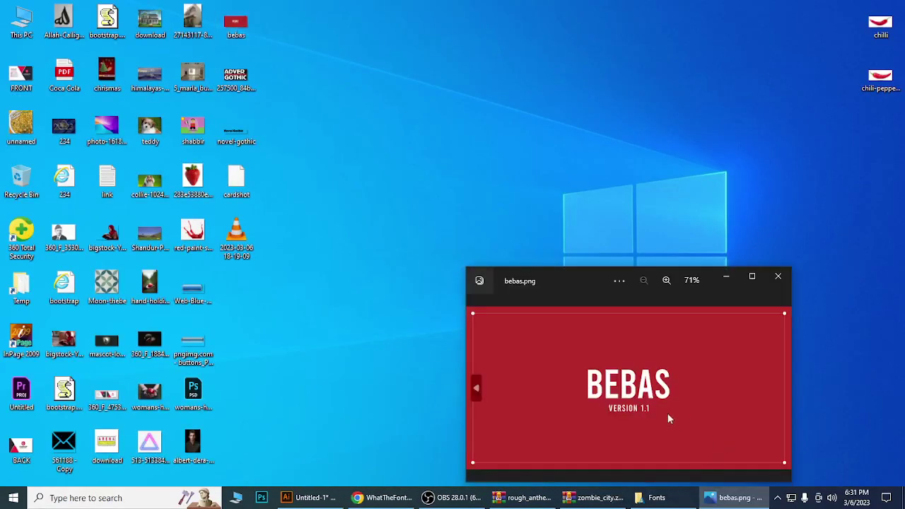
left_click(778, 277)
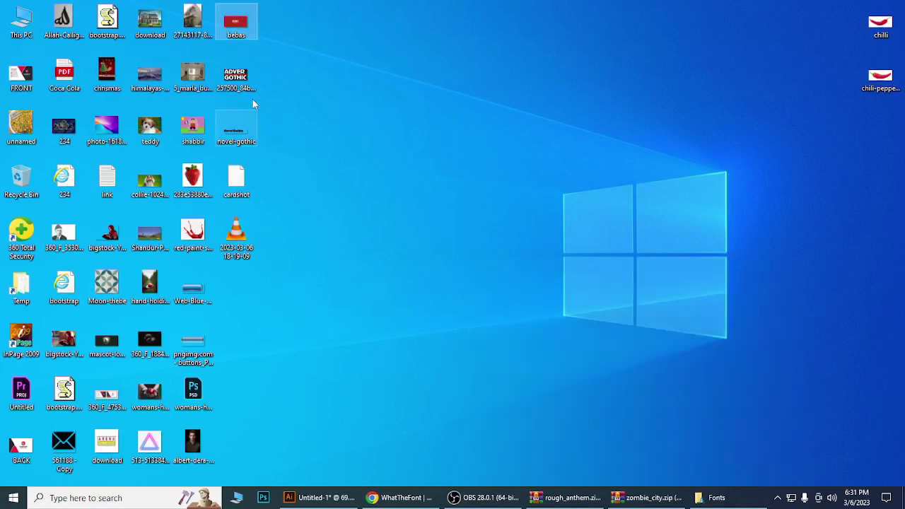
left_click_drag(238, 32, 353, 81)
left_click_drag(425, 235, 395, 331)
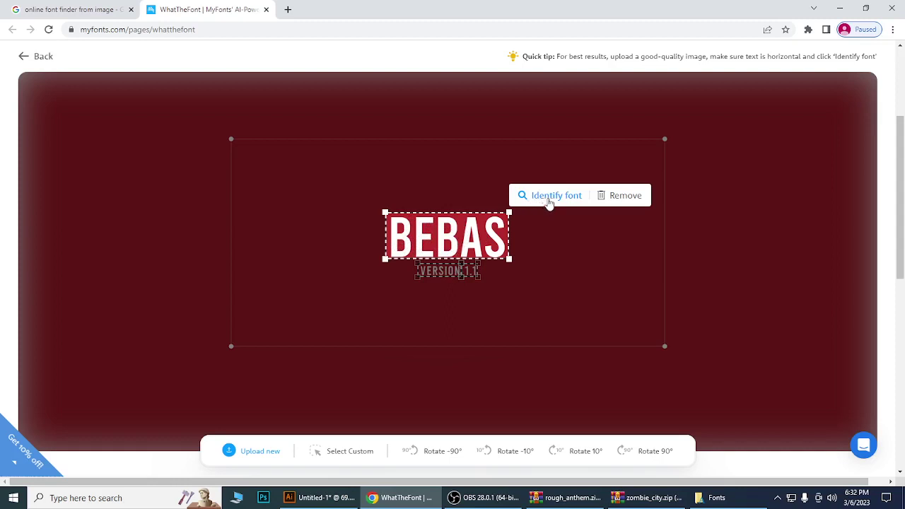
Run Identify font on the boxed BEBAS lettering to get 93 matches led by Bebas Kai.
left_click(549, 202)
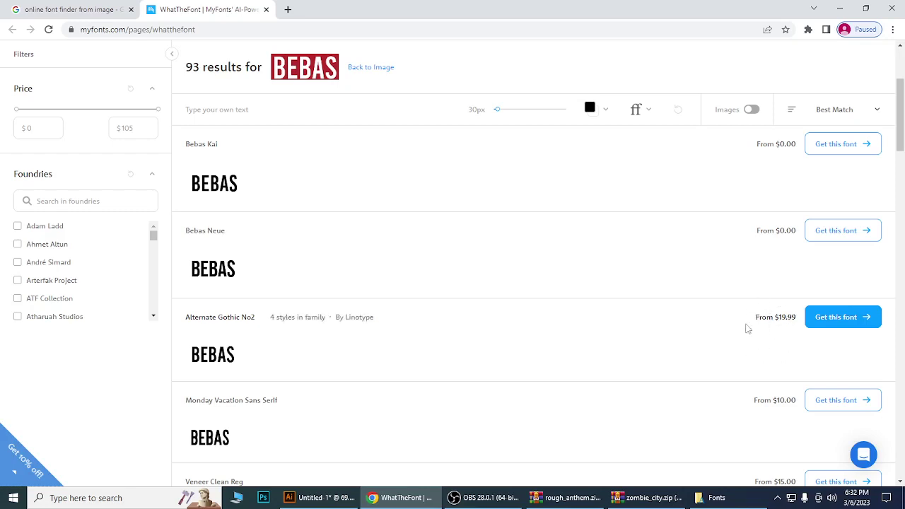
Launch Calculator from a Windows search for 'calc'.
left_click(110, 499)
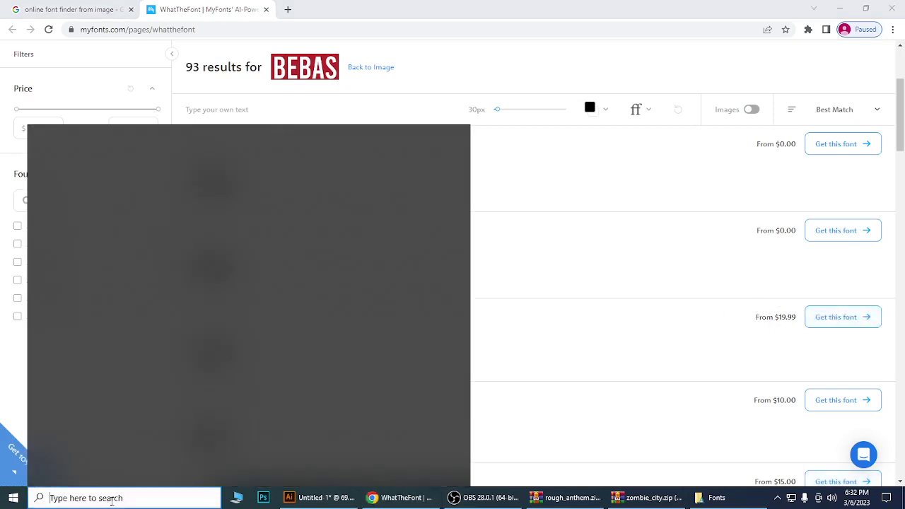
type("calc")
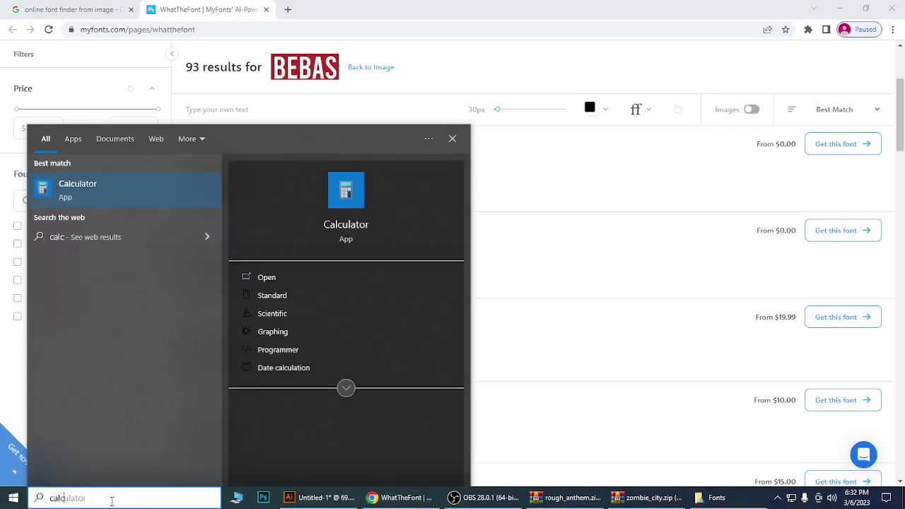
key("Return")
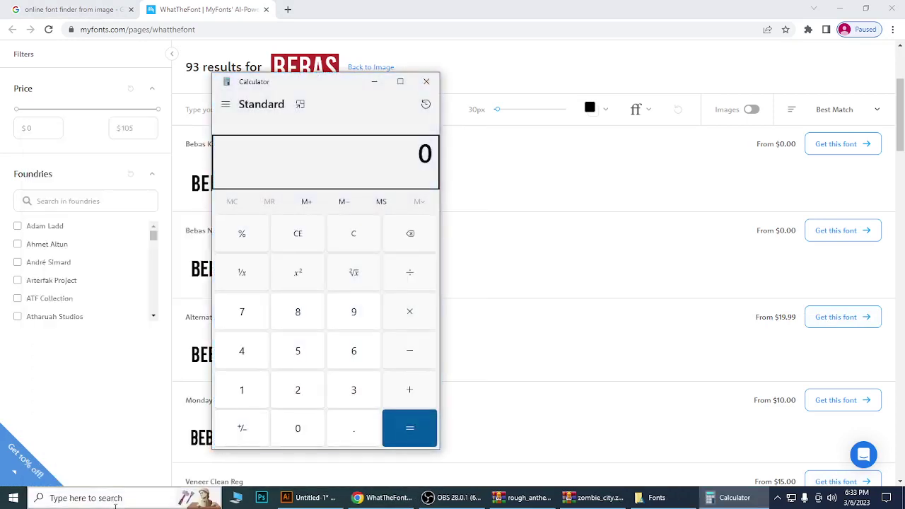
Calculate 19.99 × 285, giving 5,697.15.
left_click(243, 390)
left_click(365, 320)
left_click(342, 429)
left_click(354, 315)
left_click(363, 318)
left_click(406, 327)
left_click(311, 394)
left_click(315, 315)
left_click(303, 352)
left_click(414, 424)
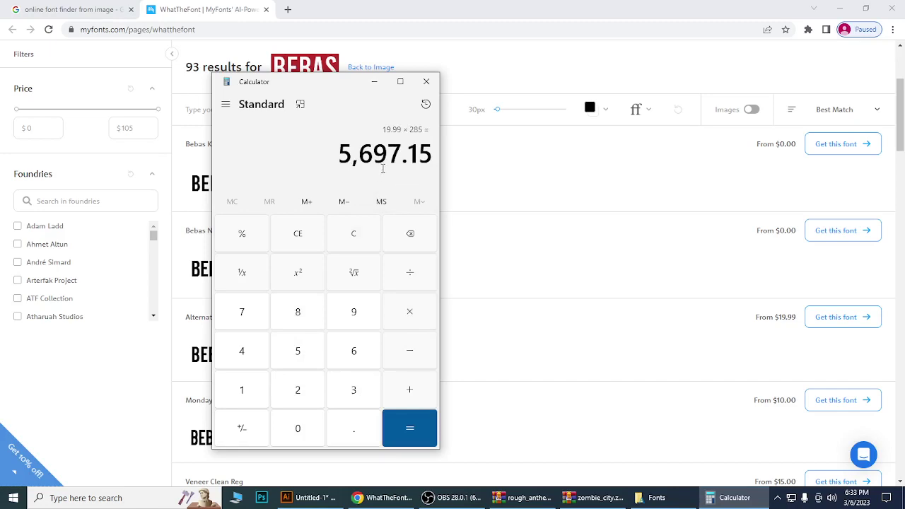
Close Calculator, scroll through the Bebas matches, then reload WhatTheFont for a fresh upload.
left_click(427, 81)
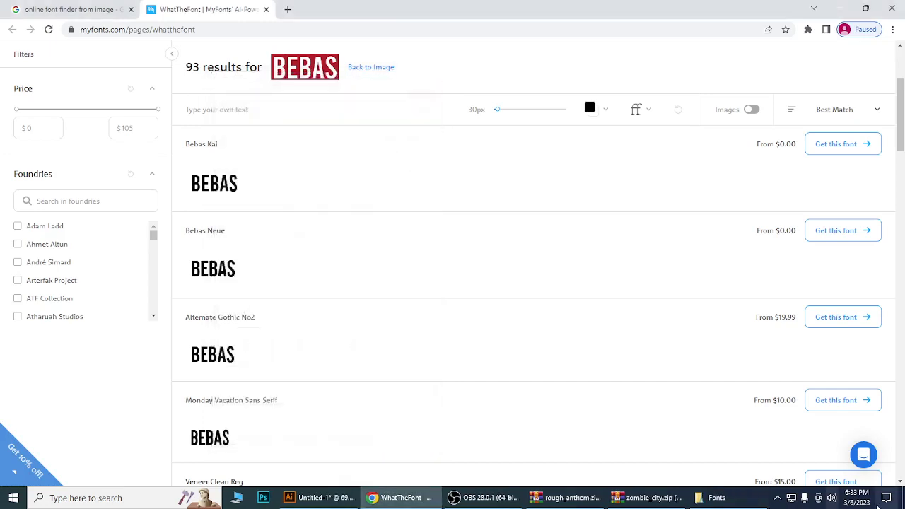
scroll(671, 312, "down", 1)
scroll(670, 346, "down", 2)
scroll(670, 347, "down", 1)
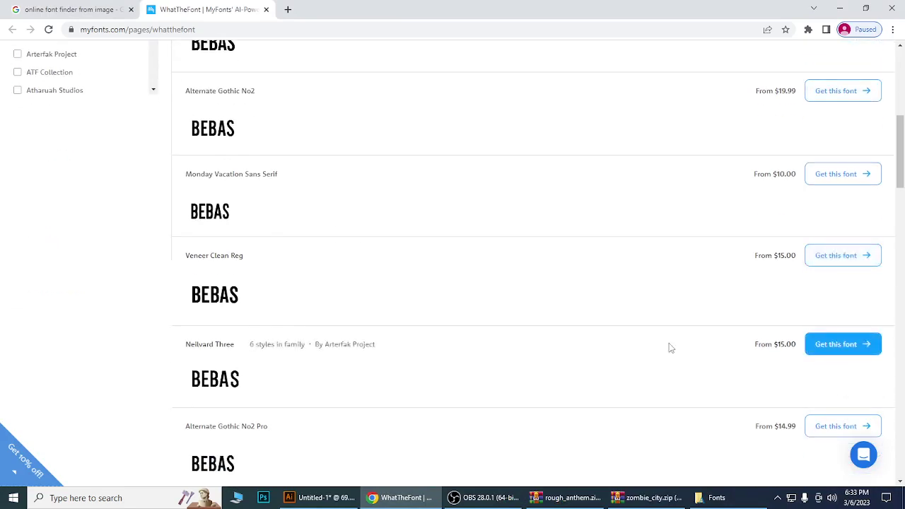
scroll(671, 347, "down", 2)
scroll(671, 348, "down", 2)
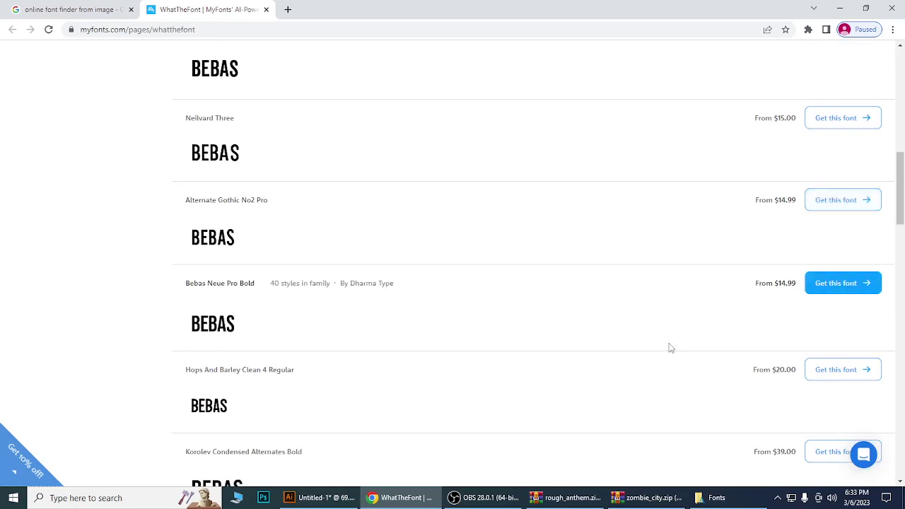
scroll(671, 347, "up", 8)
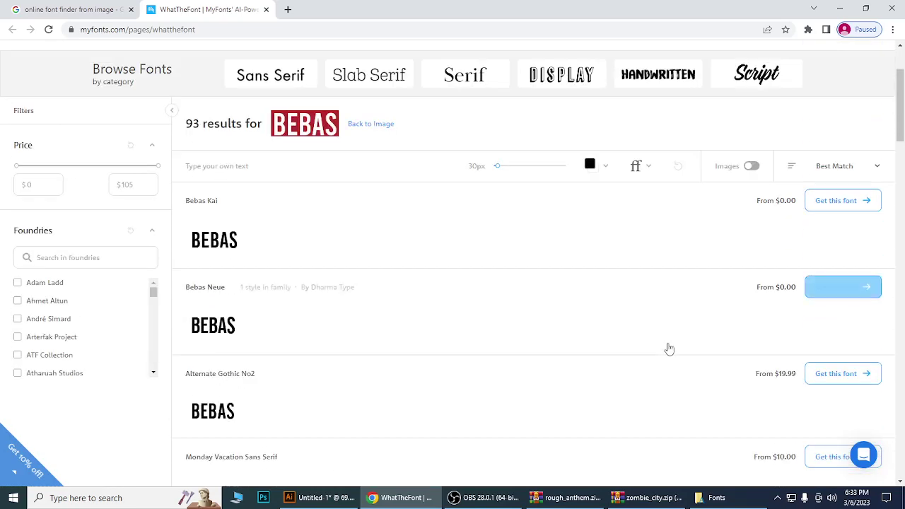
scroll(669, 349, "up", 2)
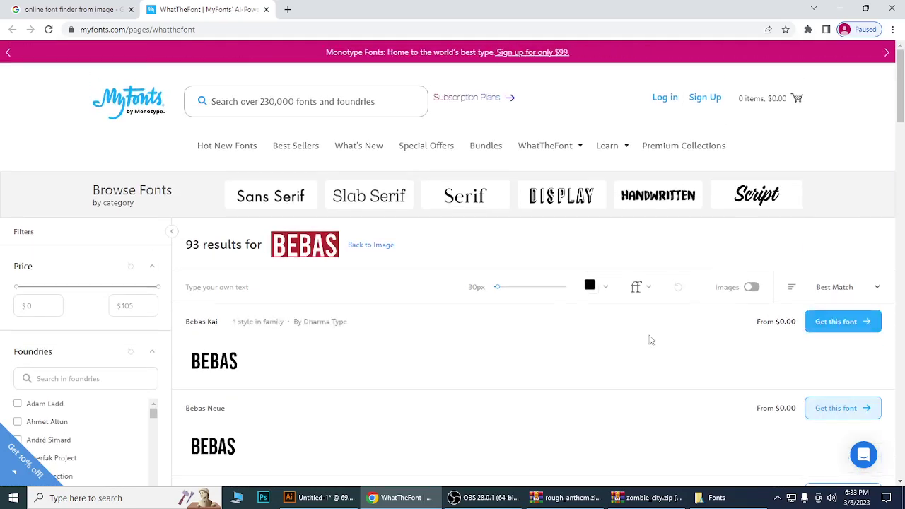
left_click(266, 9)
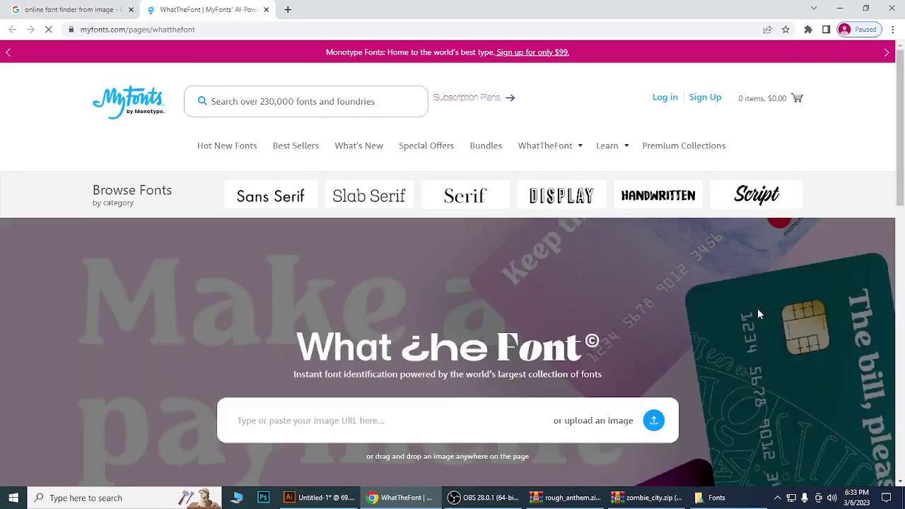
Drag the novel-gothic image from the desktop onto the WhatTheFont upload page.
scroll(757, 306, "down", 2)
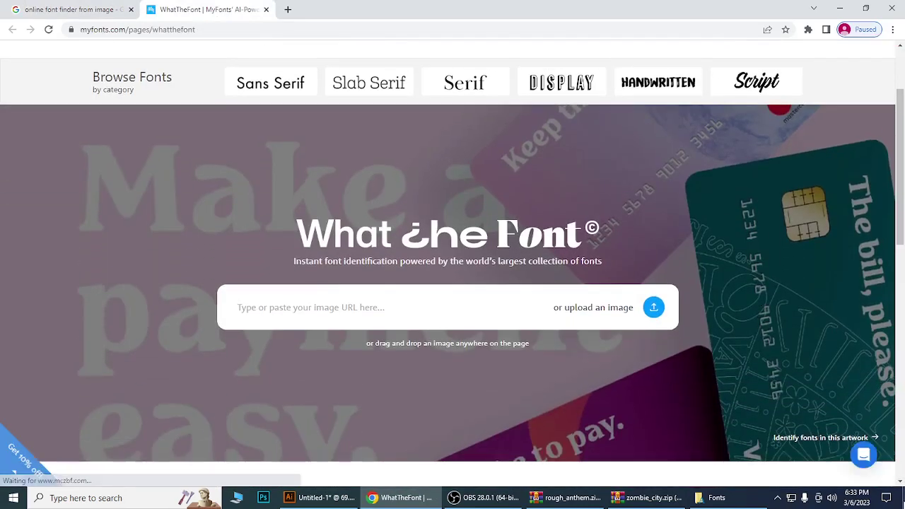
key("super+d")
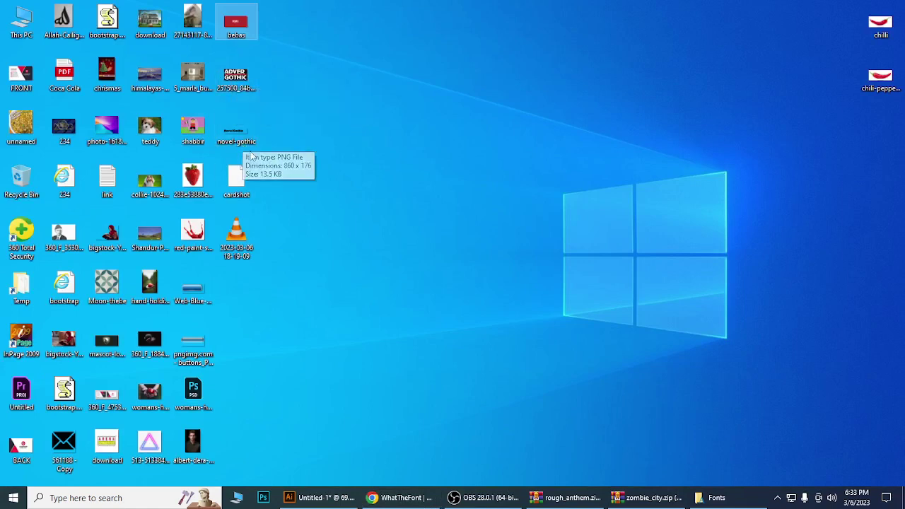
left_click_drag(236, 76, 417, 306)
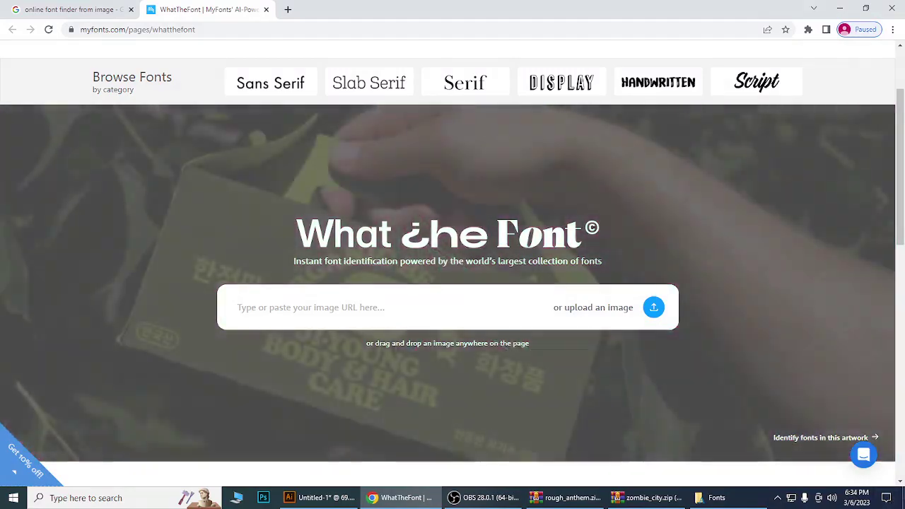
left_click(899, 497)
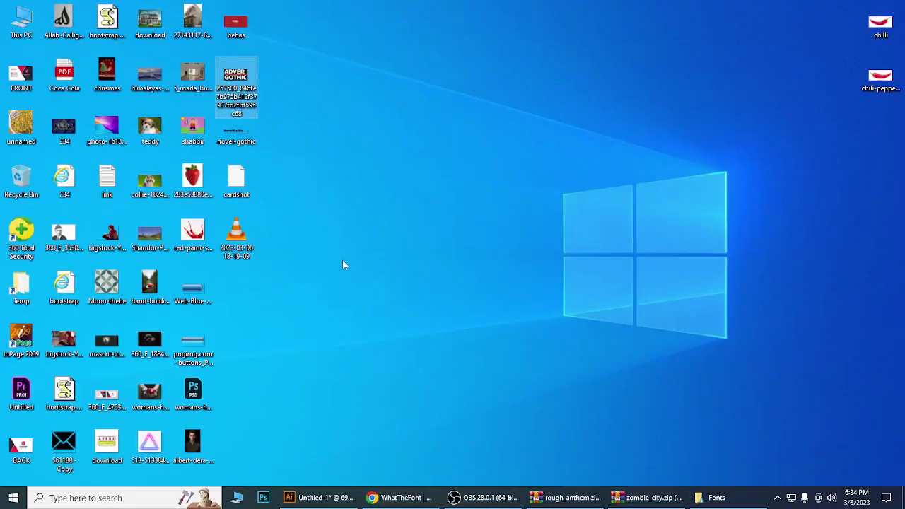
left_click(254, 143)
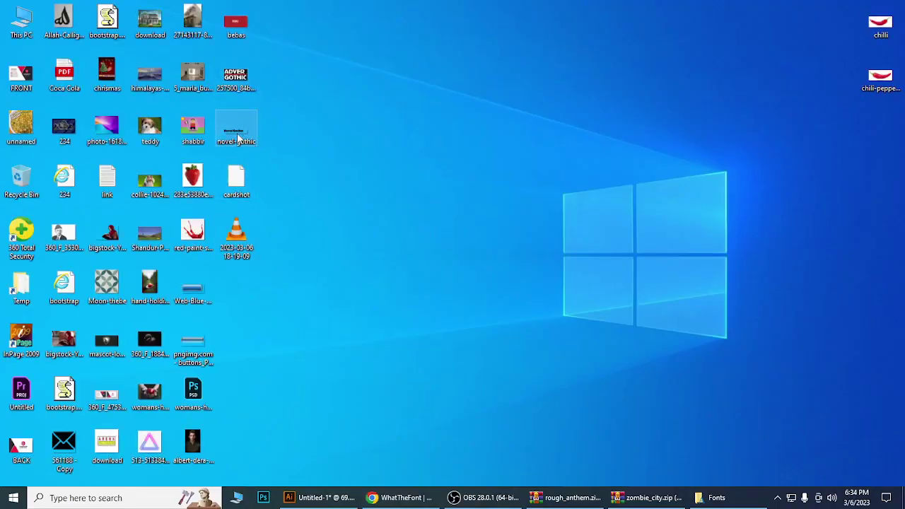
left_click_drag(239, 139, 493, 281)
left_click_drag(489, 359, 416, 308)
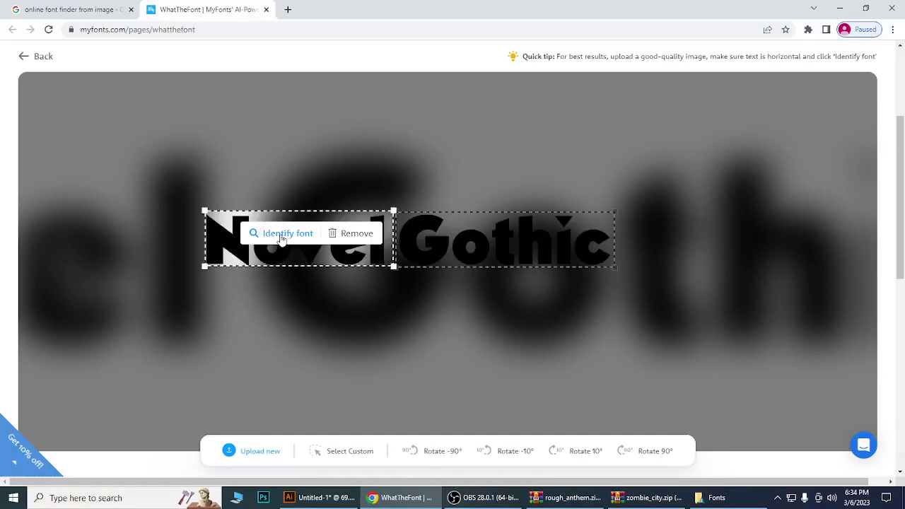
Identify the cropped word 'Novel' and browse the 85 matches led by Kobalt Bold.
left_click(281, 239)
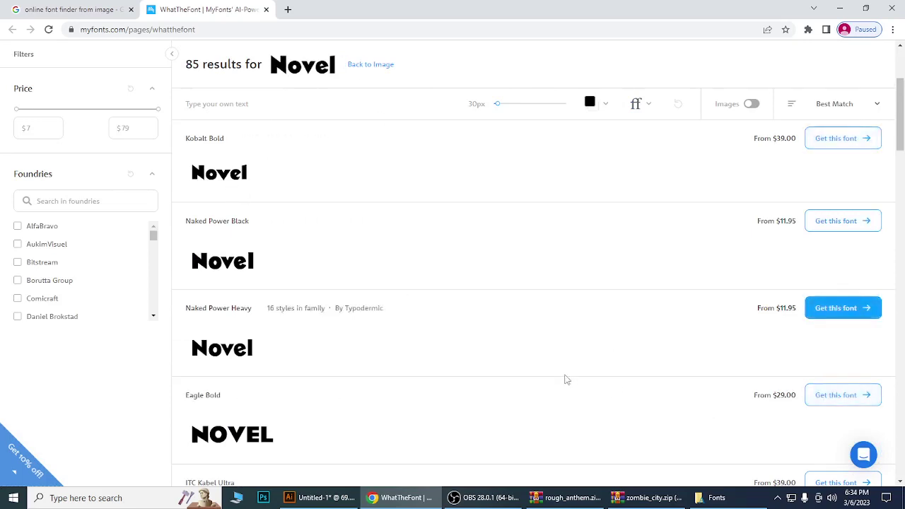
scroll(533, 368, "down", 5)
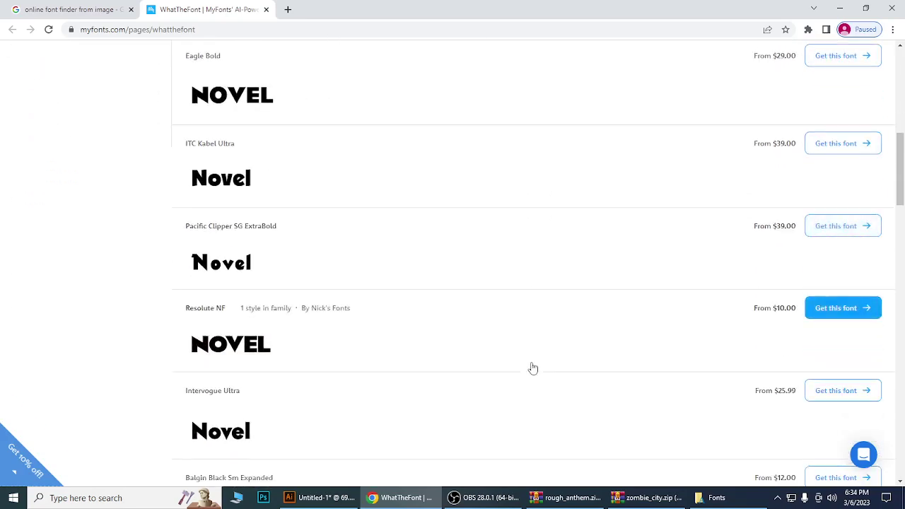
scroll(533, 368, "down", 5)
scroll(533, 368, "down", 5)
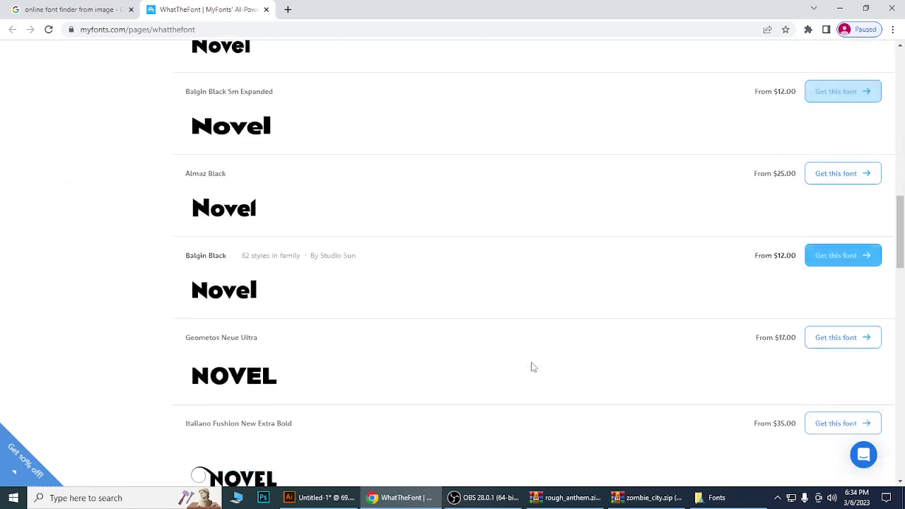
scroll(533, 368, "down", 5)
scroll(534, 368, "down", 3)
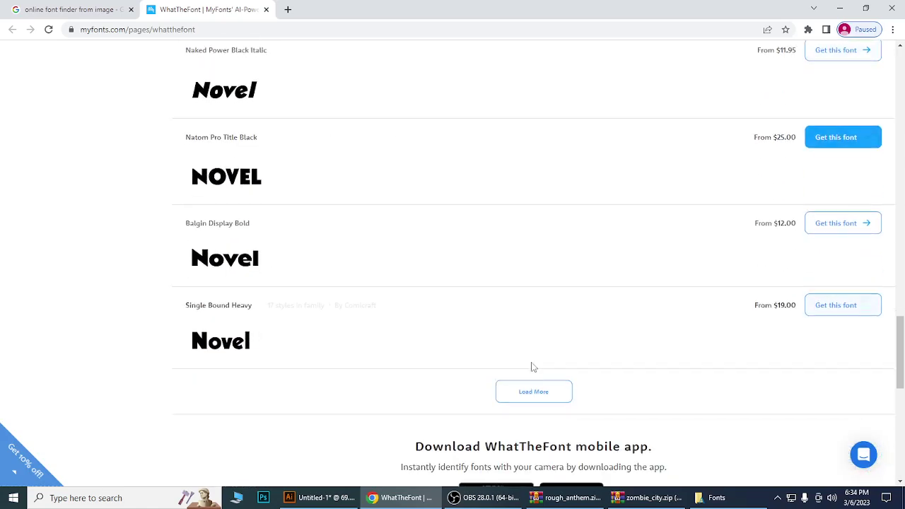
scroll(533, 368, "up", 3)
scroll(533, 367, "up", 3)
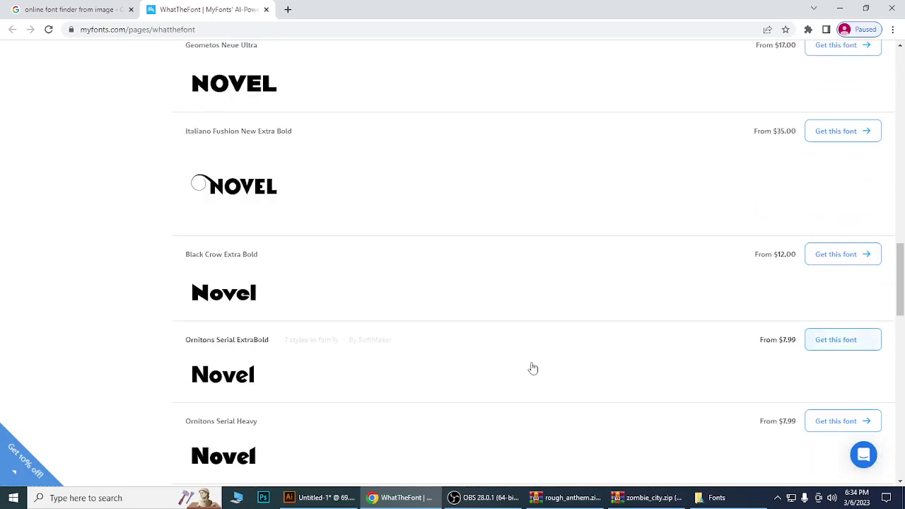
scroll(533, 368, "up", 3)
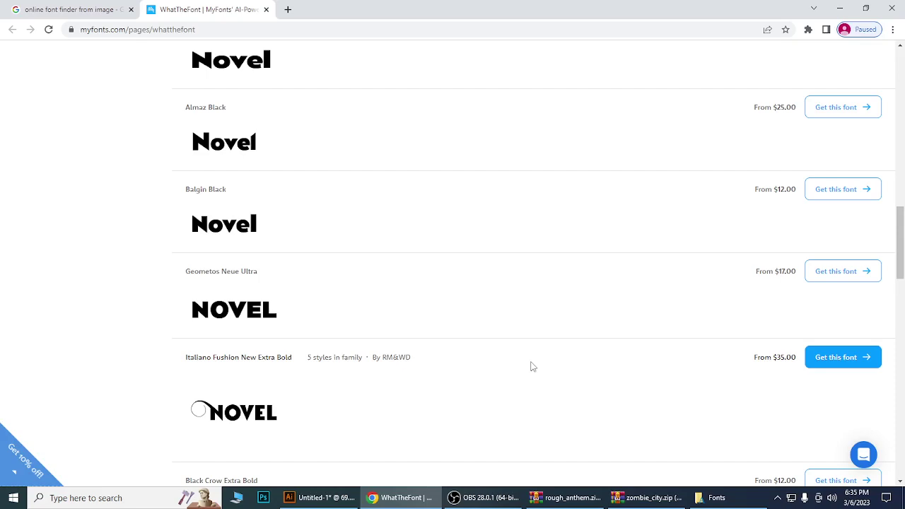
scroll(503, 355, "up", 10)
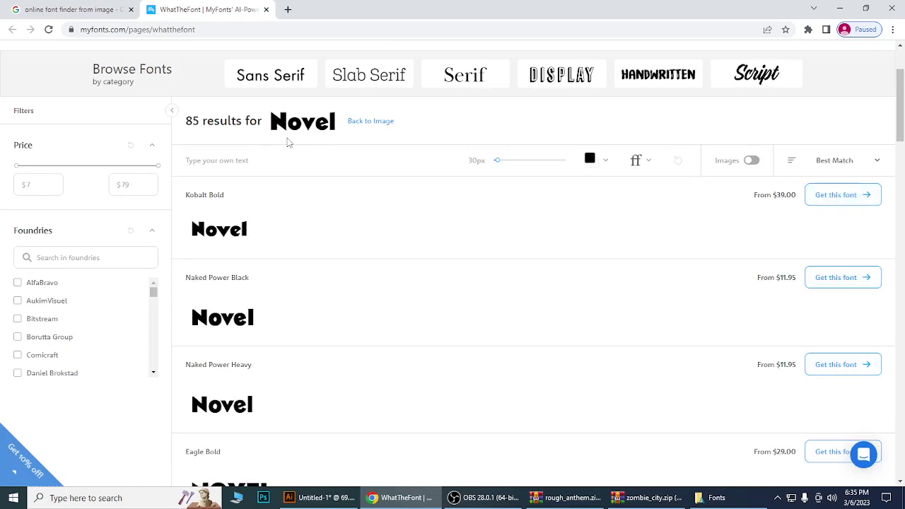
Google 'free novel gothic font download' in a new tab.
left_click(288, 9)
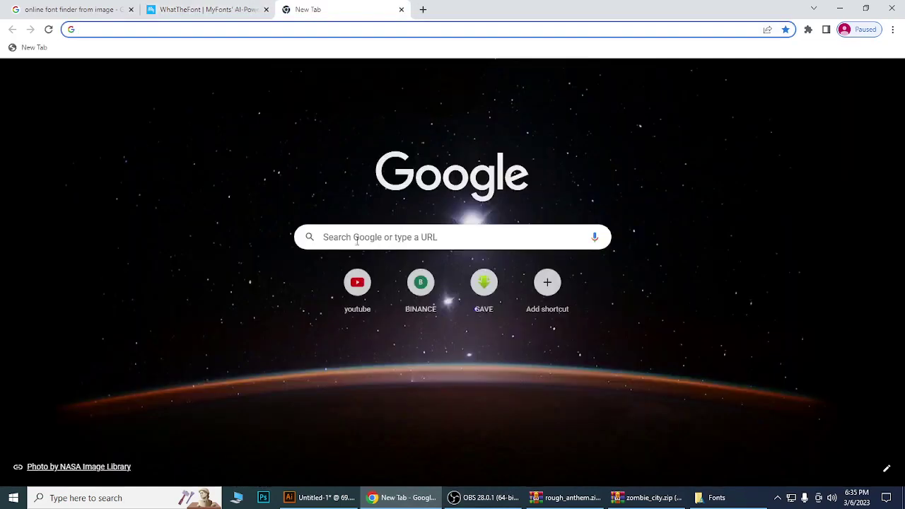
left_click(351, 237)
type("fr")
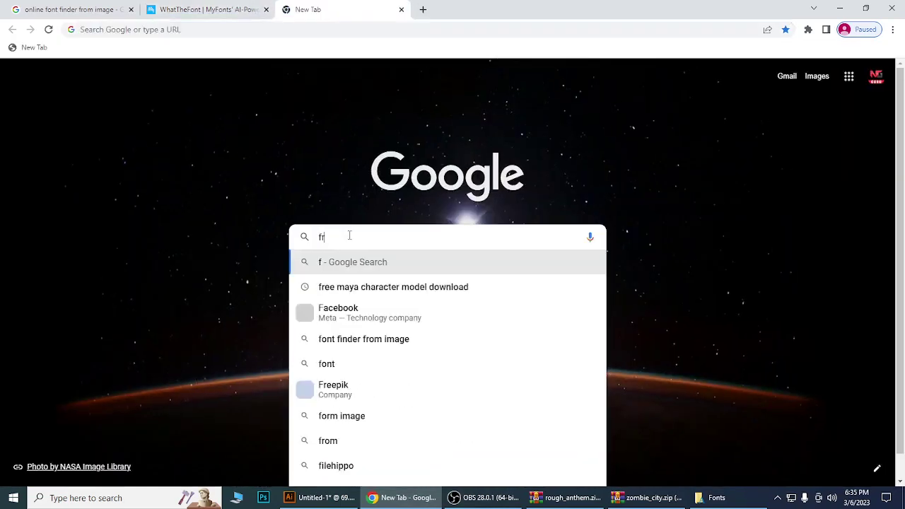
type("ee nov")
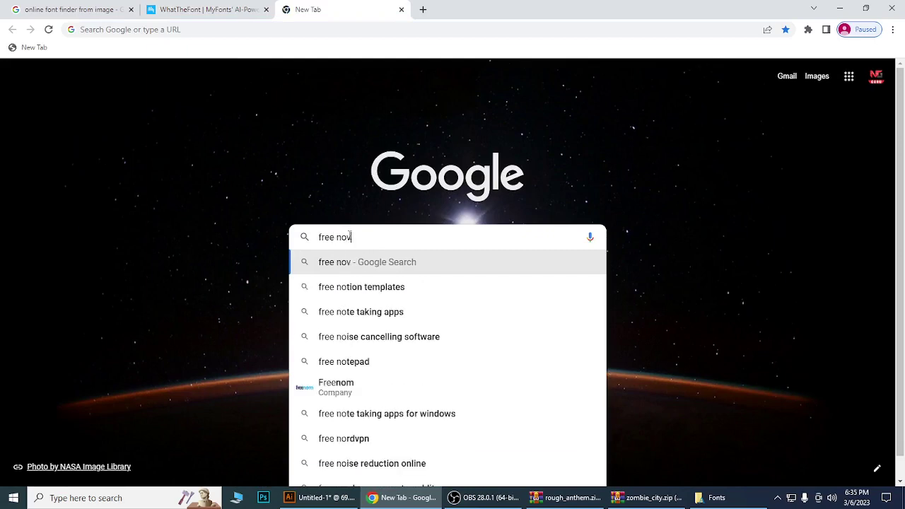
type("el gothic font downl")
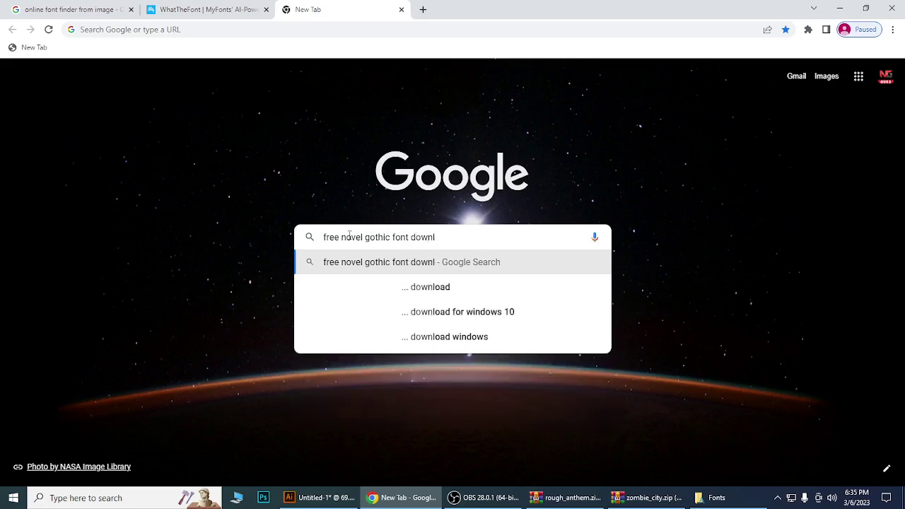
type("a")
type("oa")
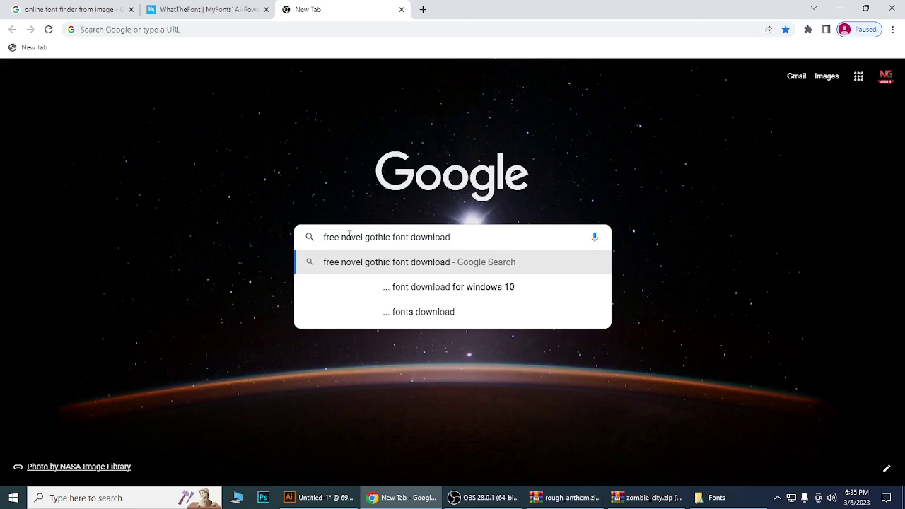
key("Return")
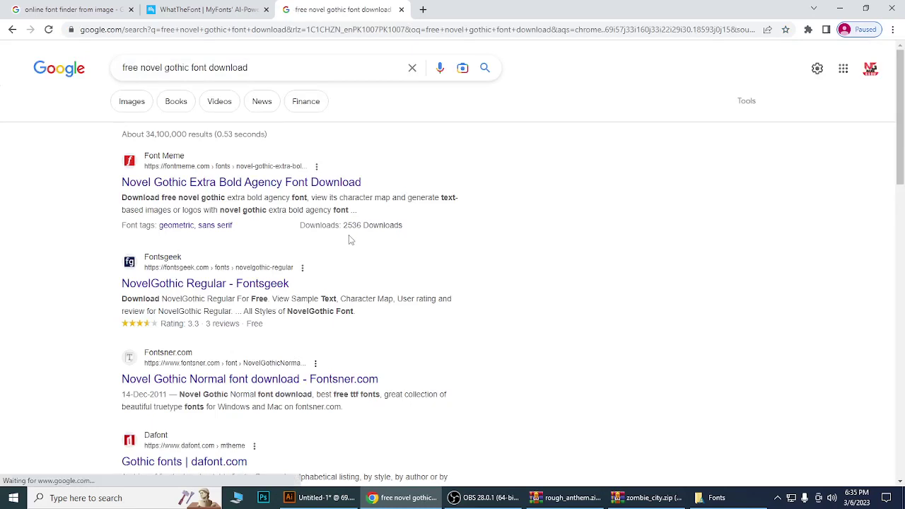
View the Font Meme Novel Gothic page, then close it and the Google results.
middle_click(268, 186)
left_click(452, 11)
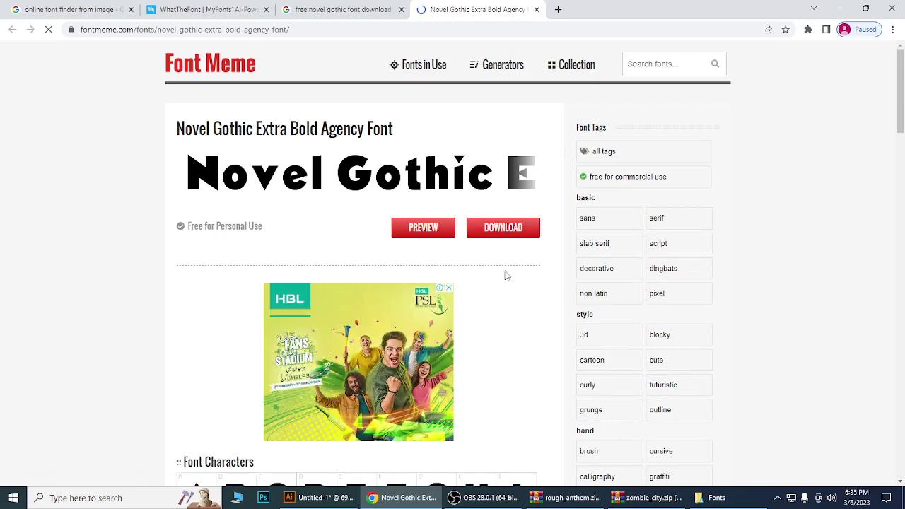
left_click(537, 9)
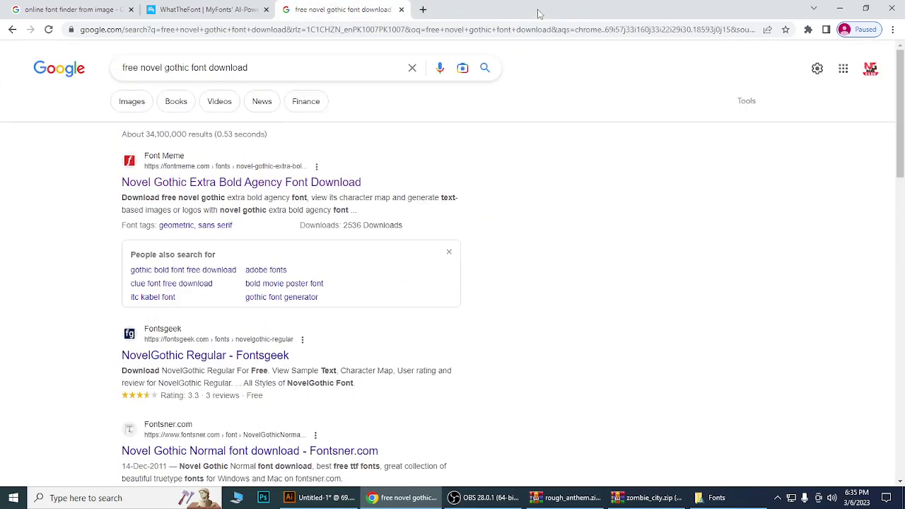
left_click(401, 9)
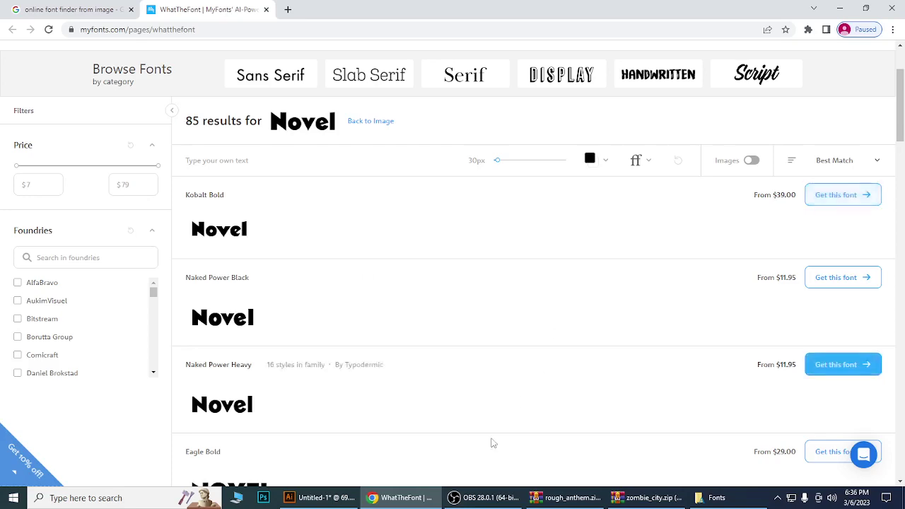
Bring the OBS Studio window to the front from the taskbar.
left_click(486, 499)
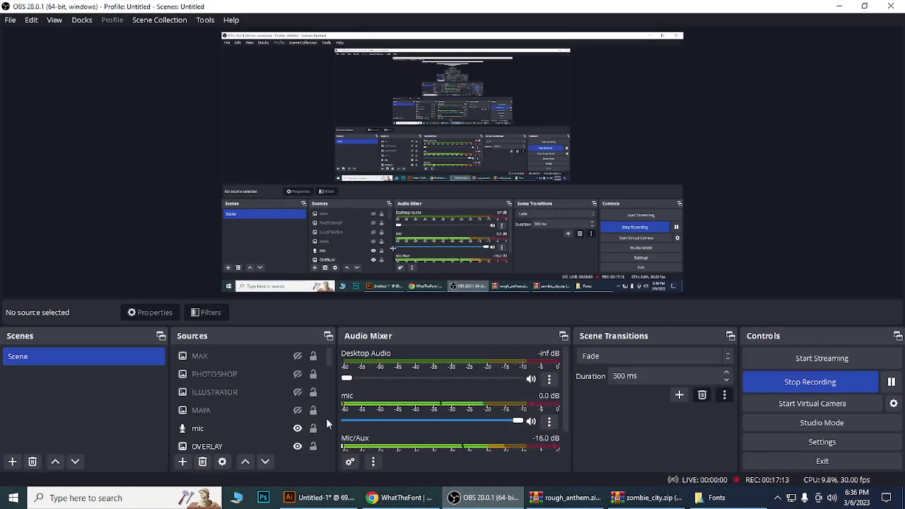